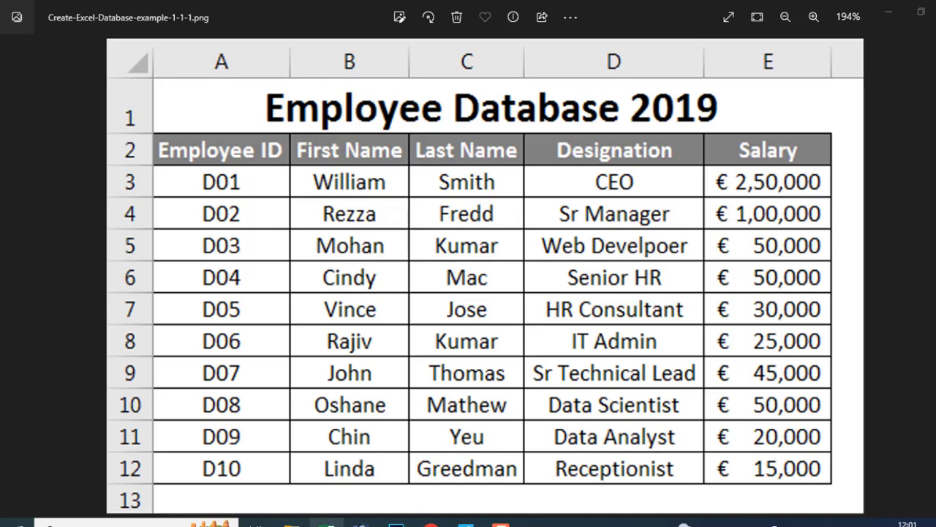
# - Launch Excel from the taskbar after reviewing the Employee Database 2019 reference image
pyautogui.click(327, 524)
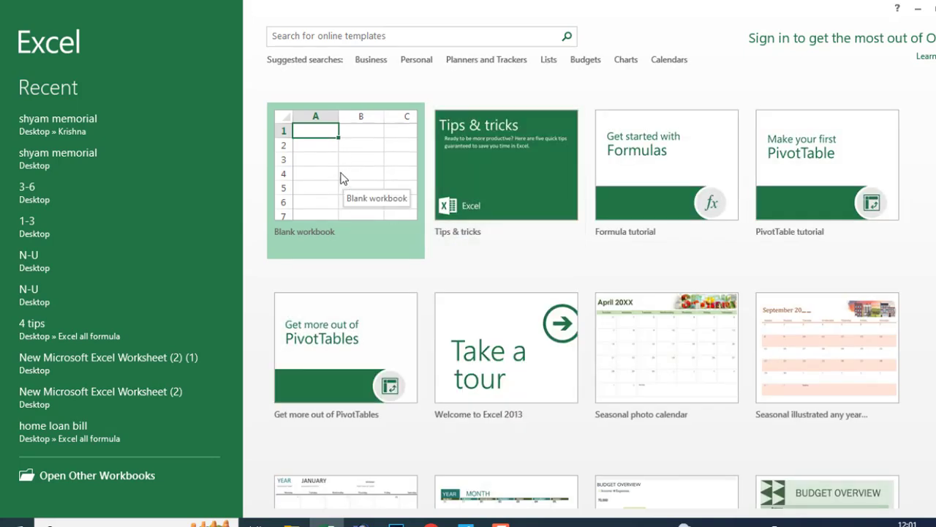
# - Create a blank workbook, zoom in on Sheet1 and select cell A1
pyautogui.click(342, 178)
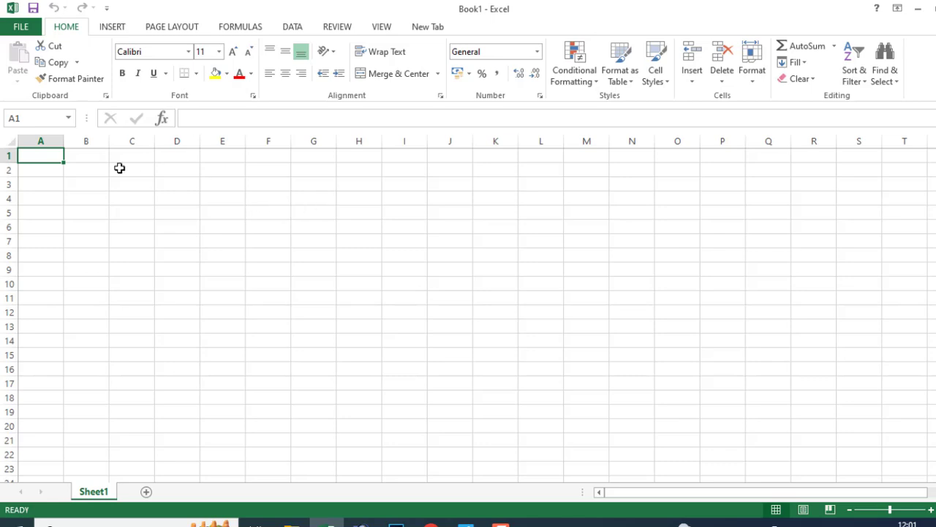
pyautogui.scroll(3, 151, 197)
pyautogui.scroll(1, 152, 196)
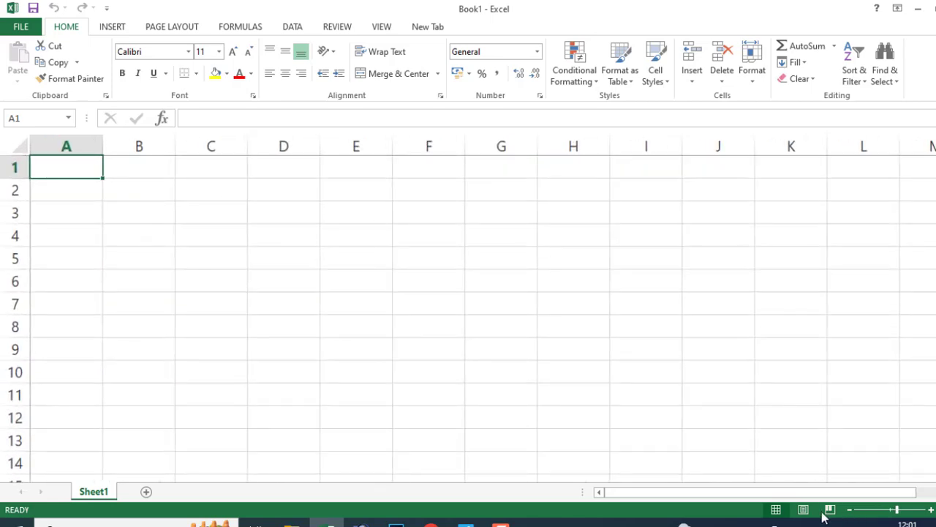
pyautogui.scroll(2, 320, 236)
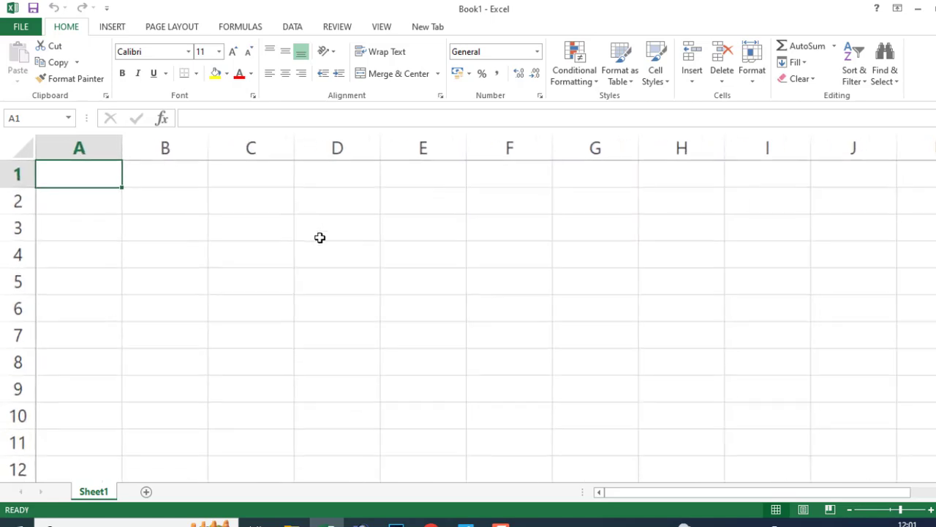
pyautogui.scroll(-2, 260, 212)
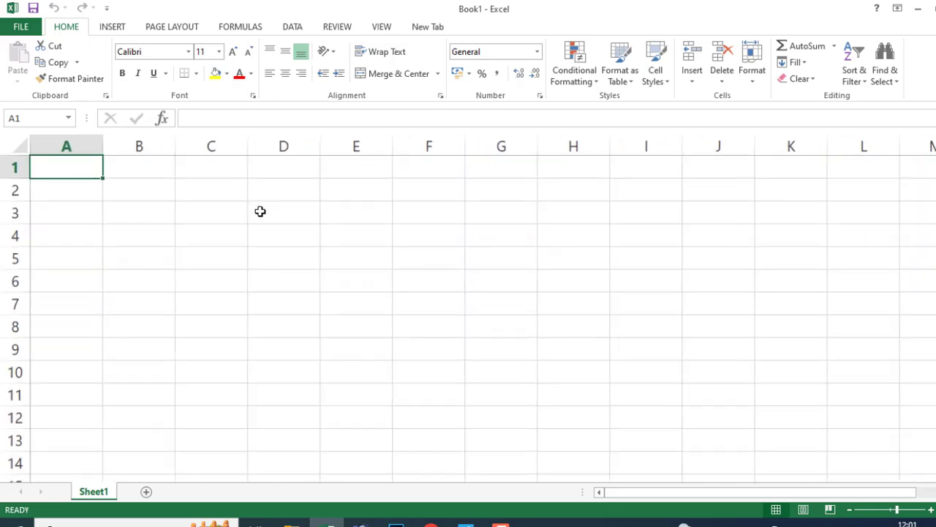
pyautogui.scroll(2, 259, 211)
pyautogui.scroll(-2, 260, 211)
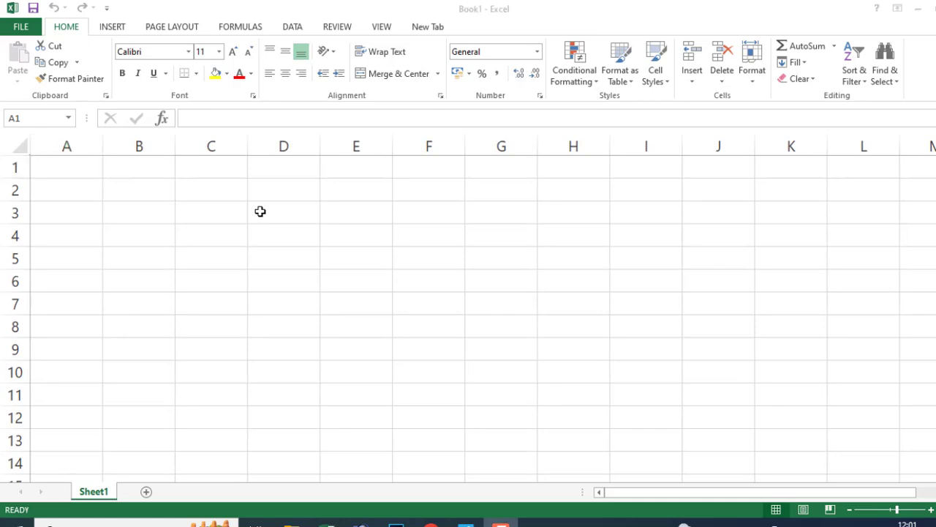
pyautogui.click(306, 129)
pyautogui.click(41, 157)
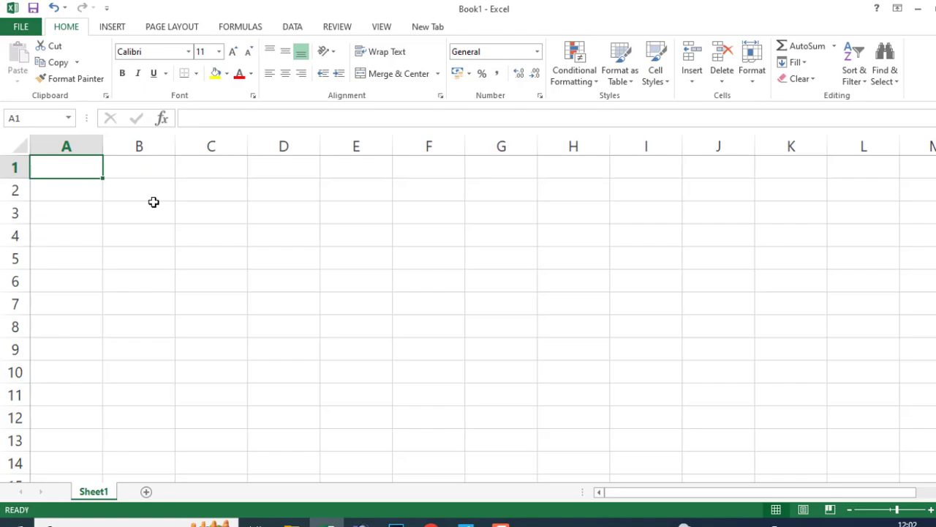
pyautogui.click(465, 524)
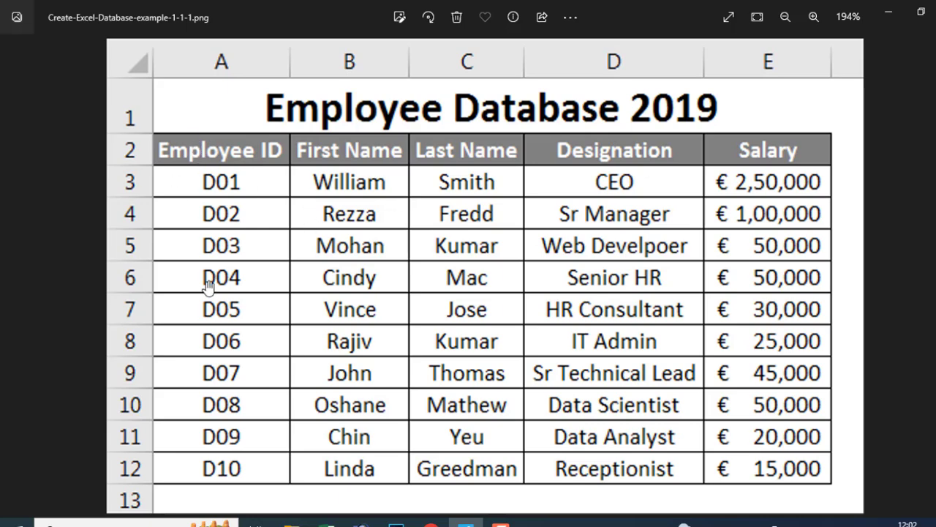
pyautogui.click(327, 523)
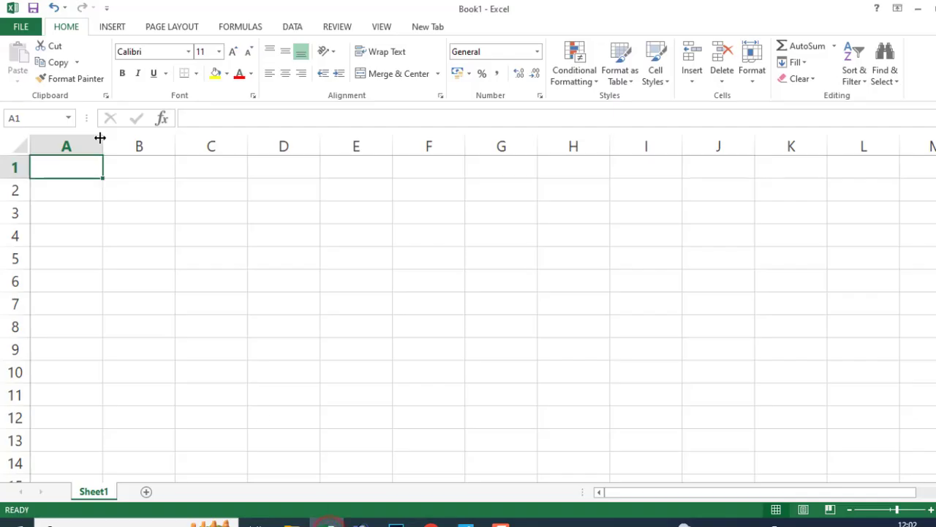
pyautogui.click(70, 169)
# - Apply All Borders to the range A2:E14 to draw the table grid
pyautogui.moveTo(54, 191); pyautogui.dragTo(354, 190)
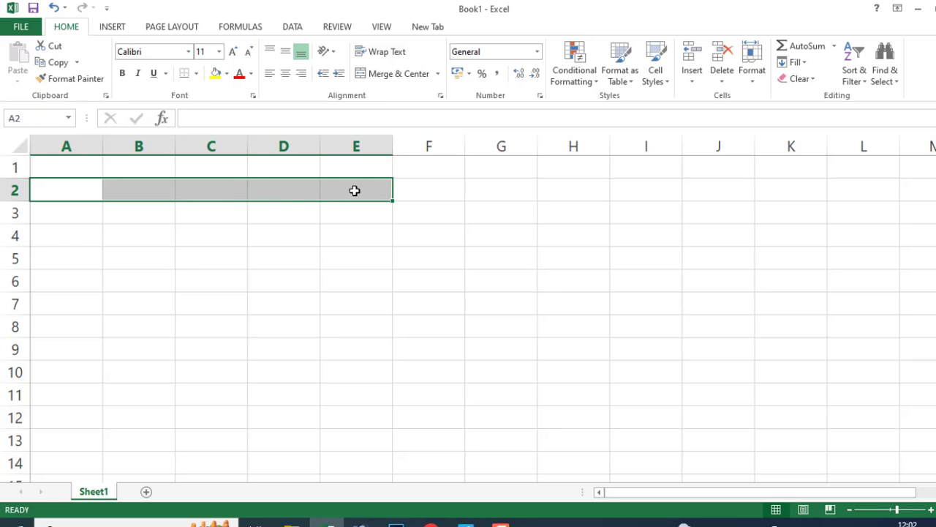
pyautogui.moveTo(354, 191); pyautogui.dragTo(351, 251)
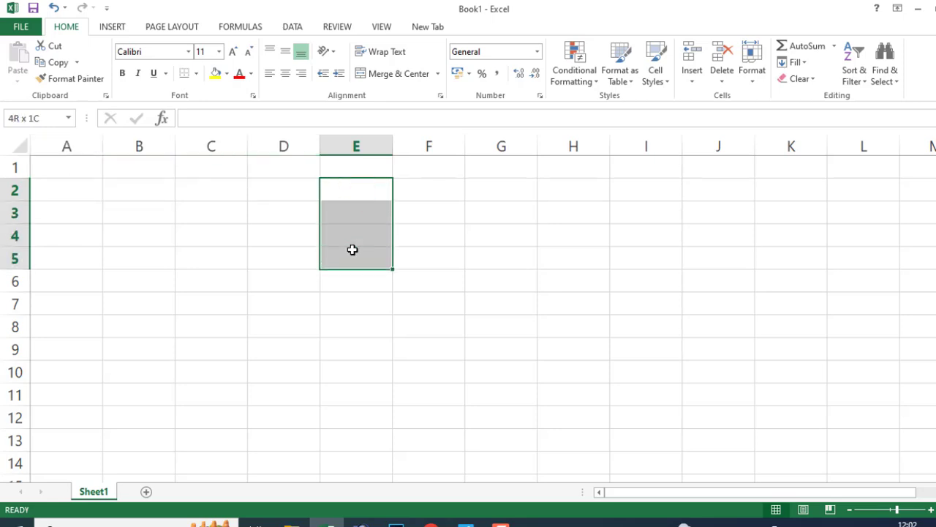
pyautogui.moveTo(63, 194)
pyautogui.mouseDown()
pyautogui.moveTo(315, 232)
pyautogui.moveTo(341, 336)
pyautogui.moveTo(345, 456)
pyautogui.mouseUp()
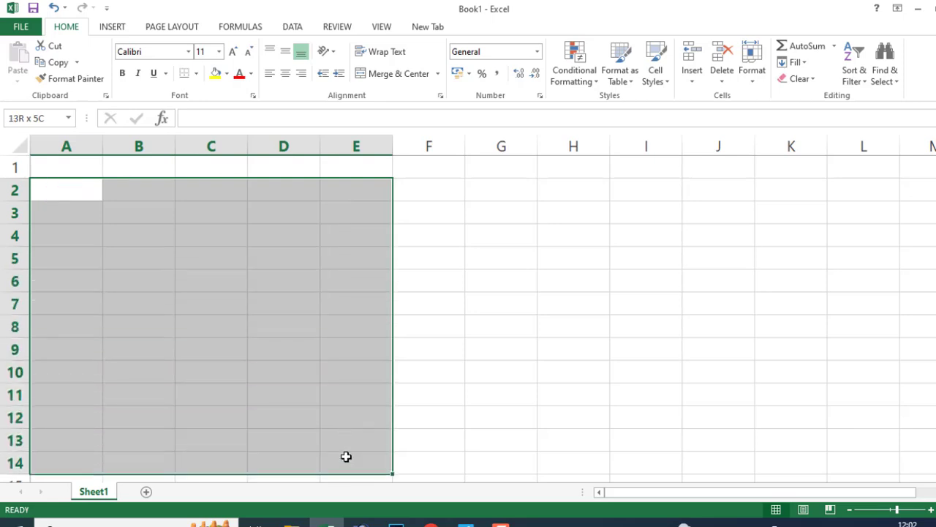
pyautogui.click(197, 74)
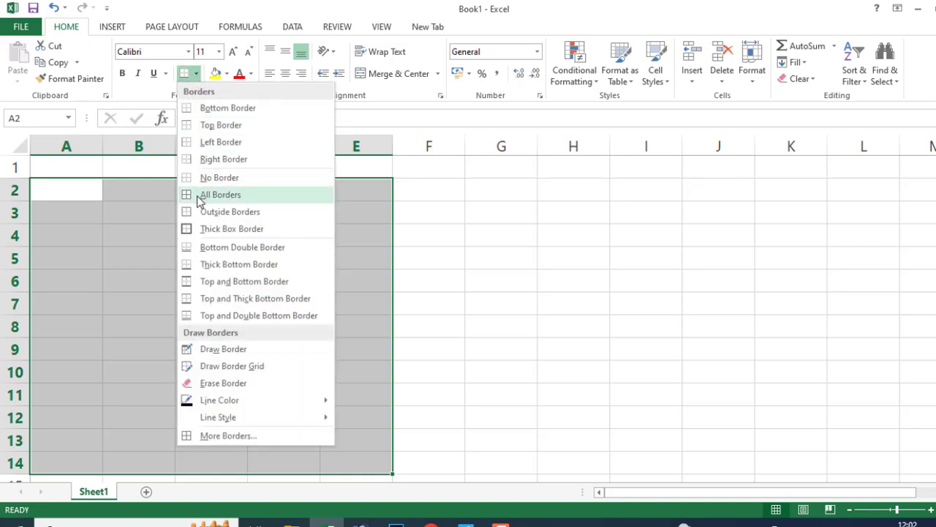
pyautogui.click(220, 195)
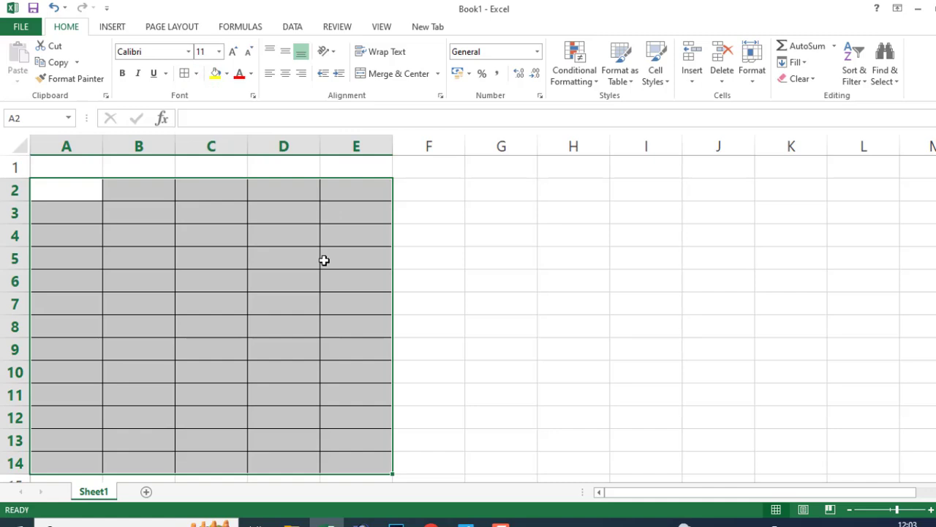
pyautogui.click(132, 191)
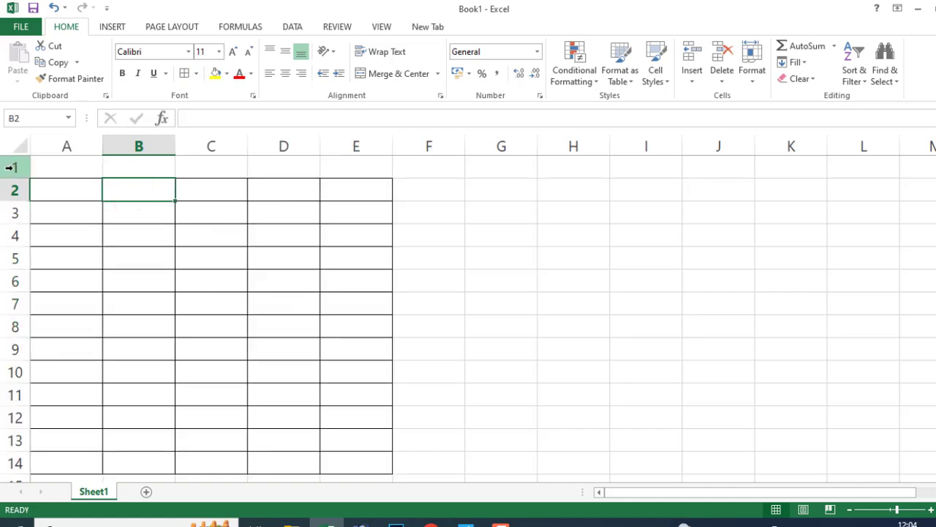
# - Merge and centre A1:E1 with a Thick Box Border and raise row 1 to 29.25
pyautogui.moveTo(46, 167); pyautogui.dragTo(358, 163)
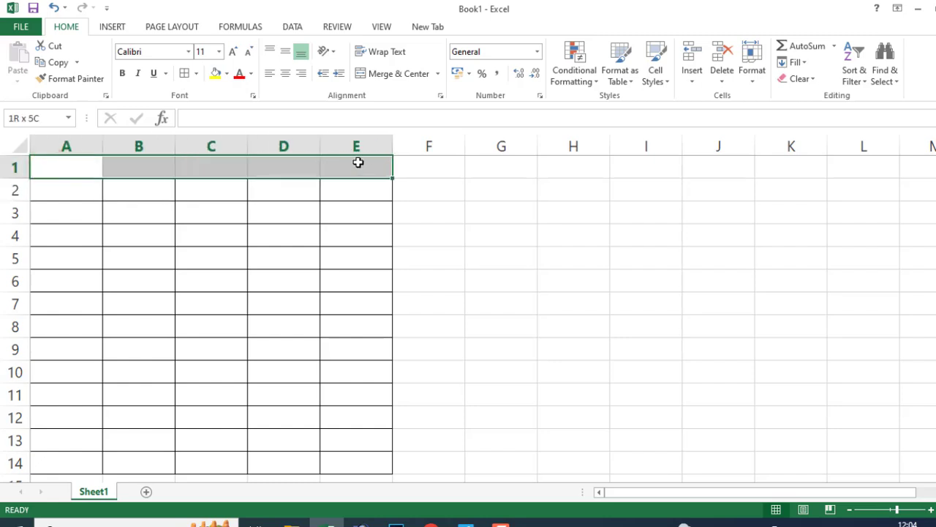
pyautogui.click(386, 85)
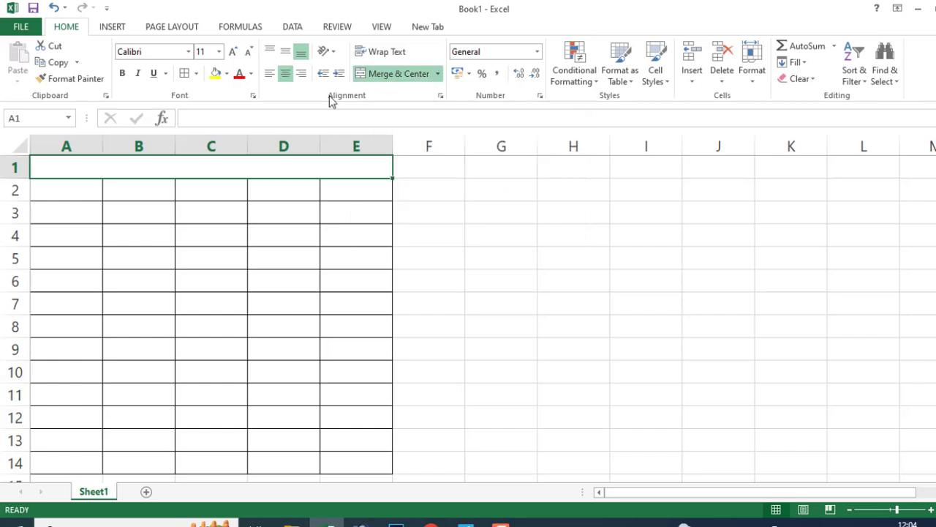
pyautogui.click(196, 74)
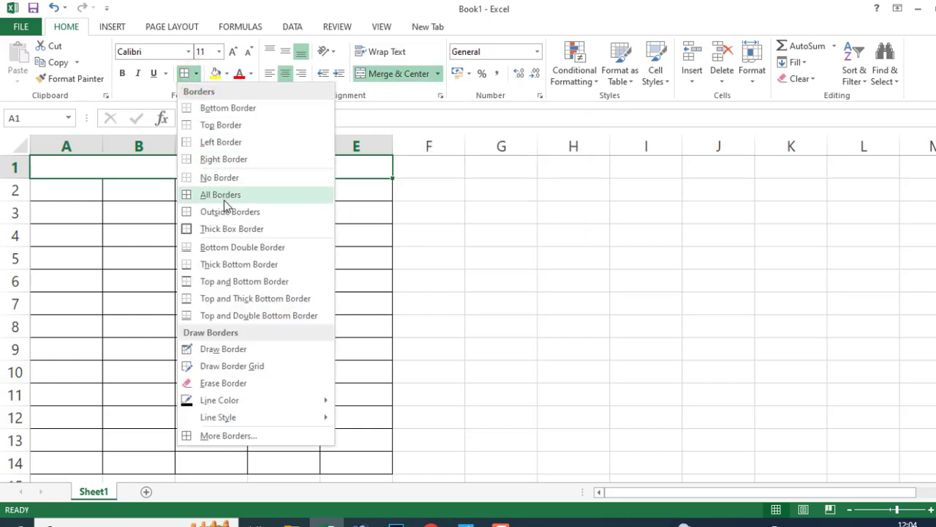
pyautogui.click(260, 229)
pyautogui.click(271, 219)
pyautogui.click(104, 175)
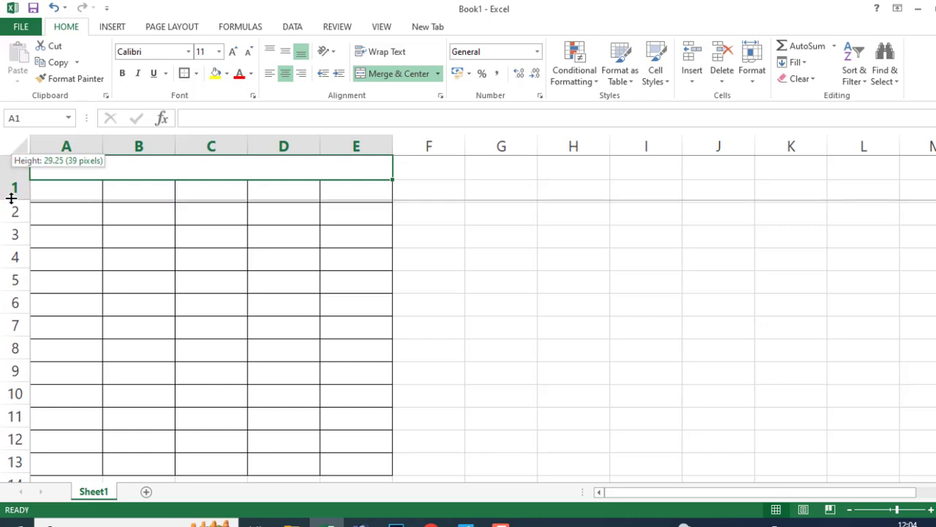
pyautogui.moveTo(11, 177); pyautogui.dragTo(11, 197)
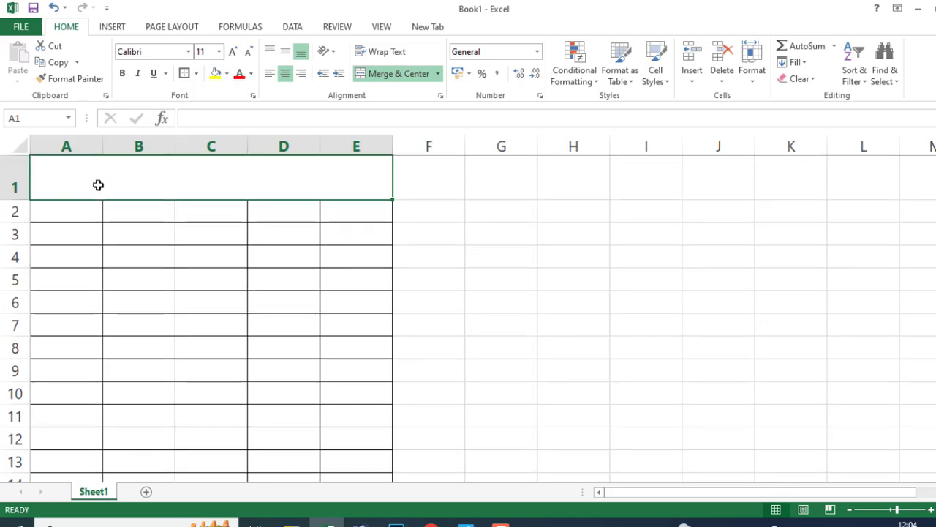
# - Enter 'Employee Database - 2023' in the merged cell A1
pyautogui.doubleClick(98, 185)
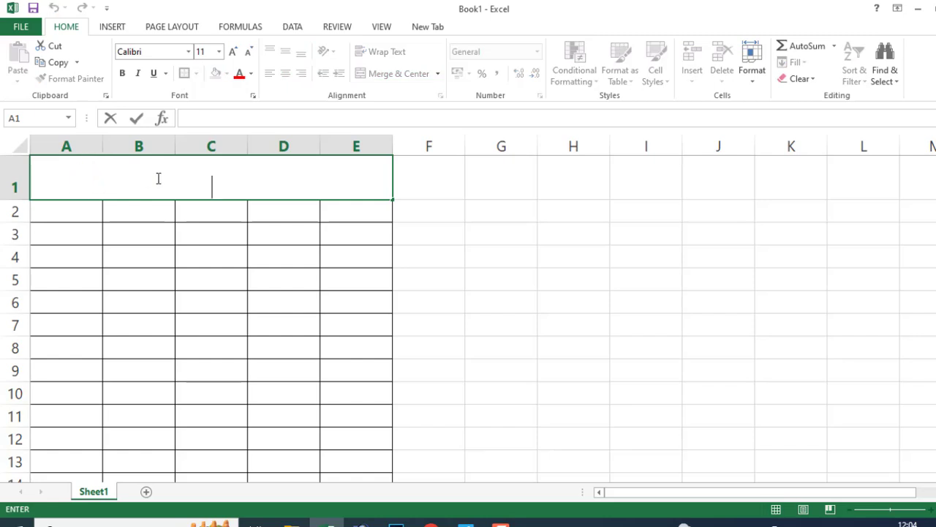
pyautogui.write('E')
pyautogui.write('m')
pyautogui.write('p')
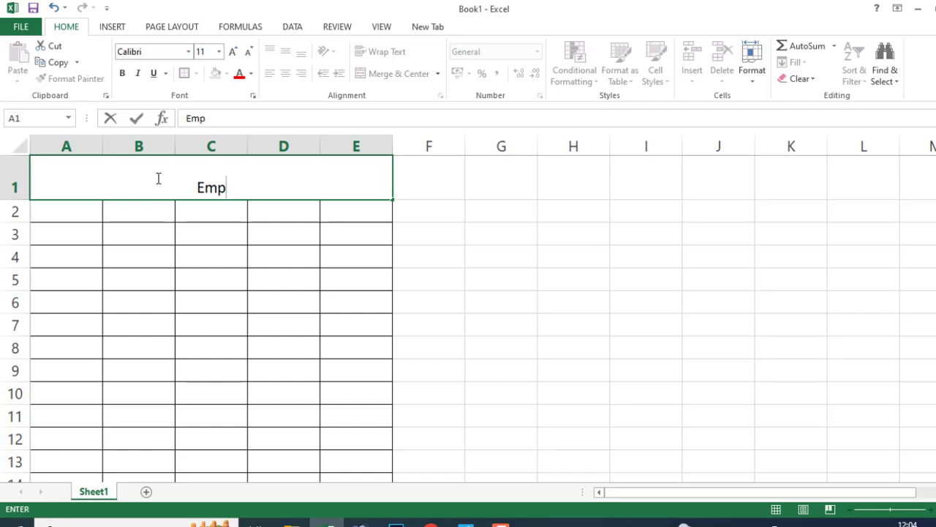
pyautogui.write('l')
pyautogui.write('oyee ')
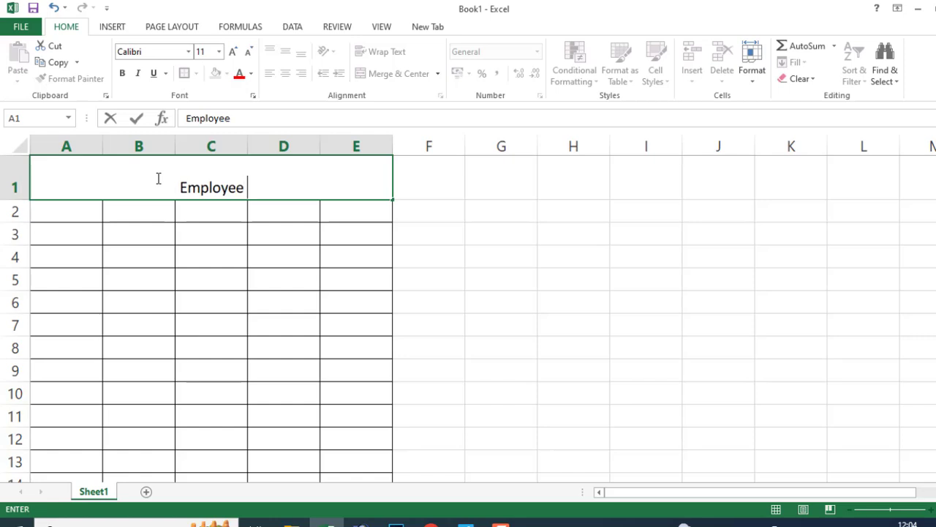
pyautogui.write('D')
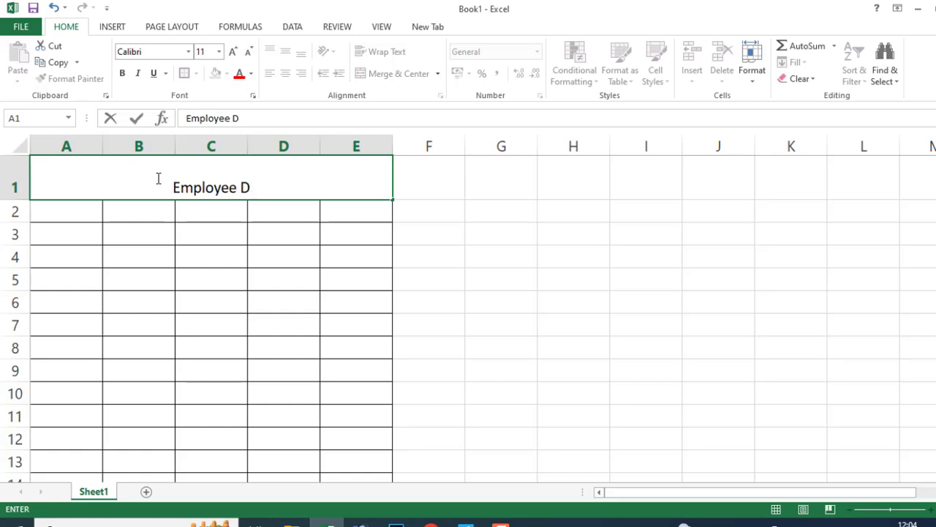
pyautogui.write('atab')
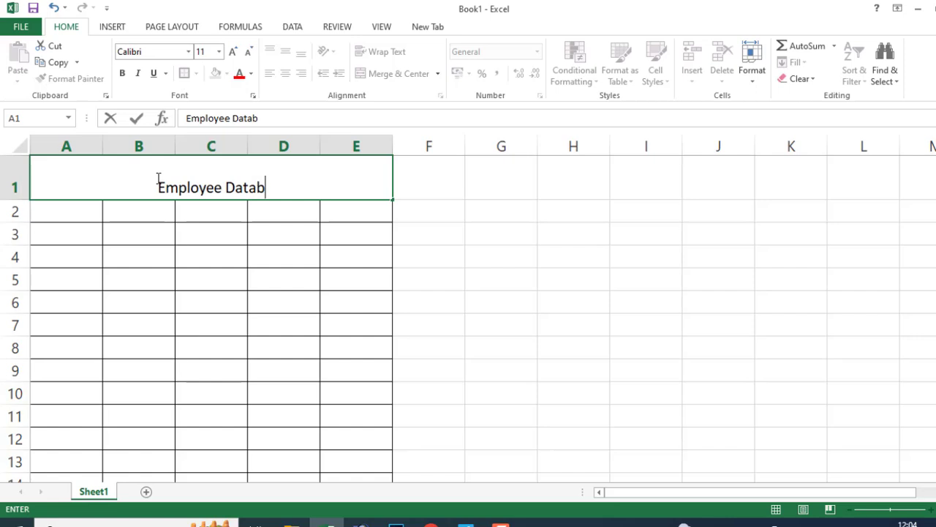
pyautogui.write('ase ')
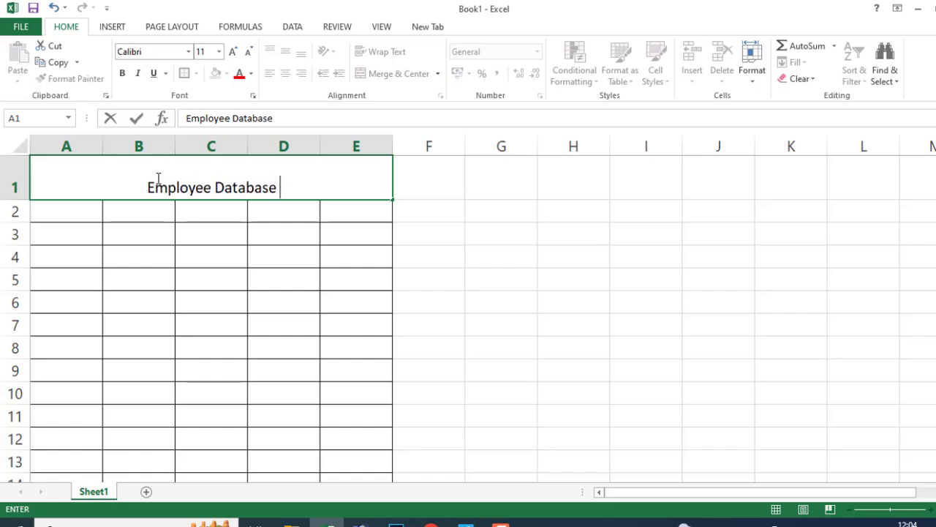
pyautogui.write('- ')
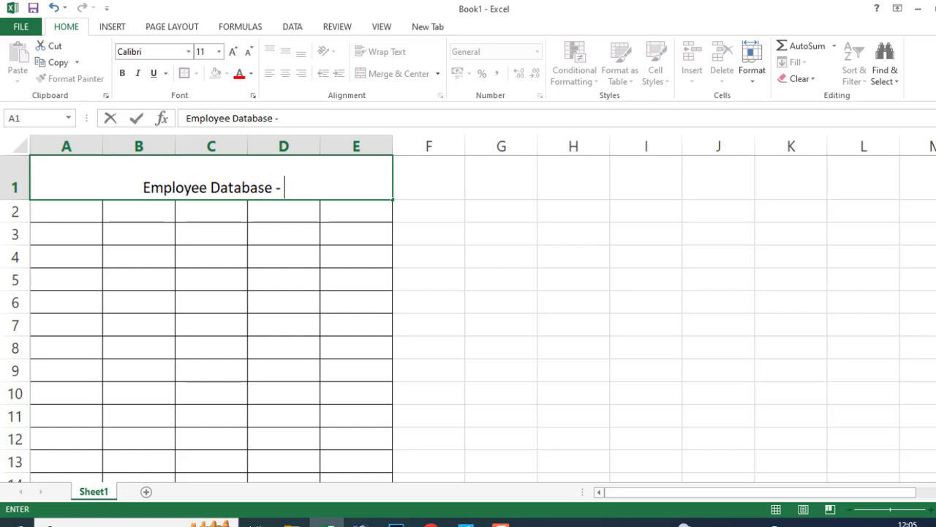
pyautogui.write('2023')
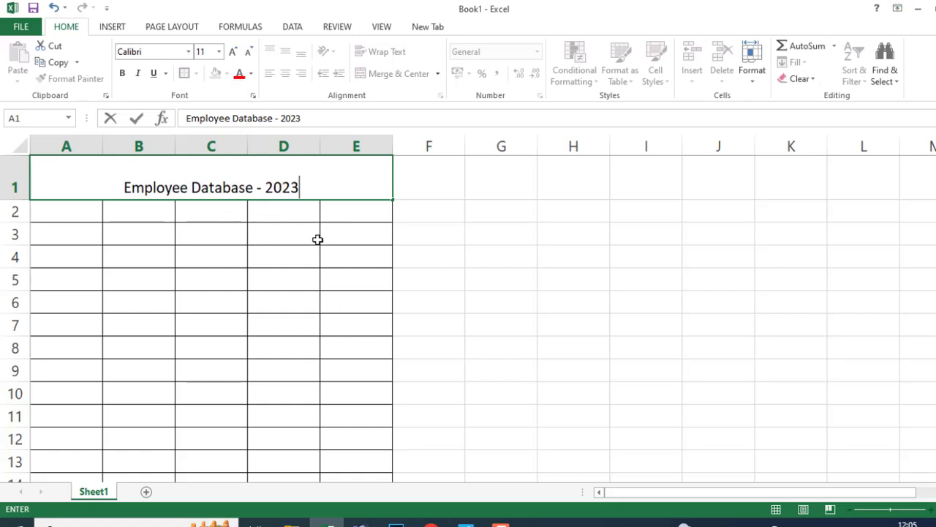
pyautogui.click(260, 224)
pyautogui.click(96, 182)
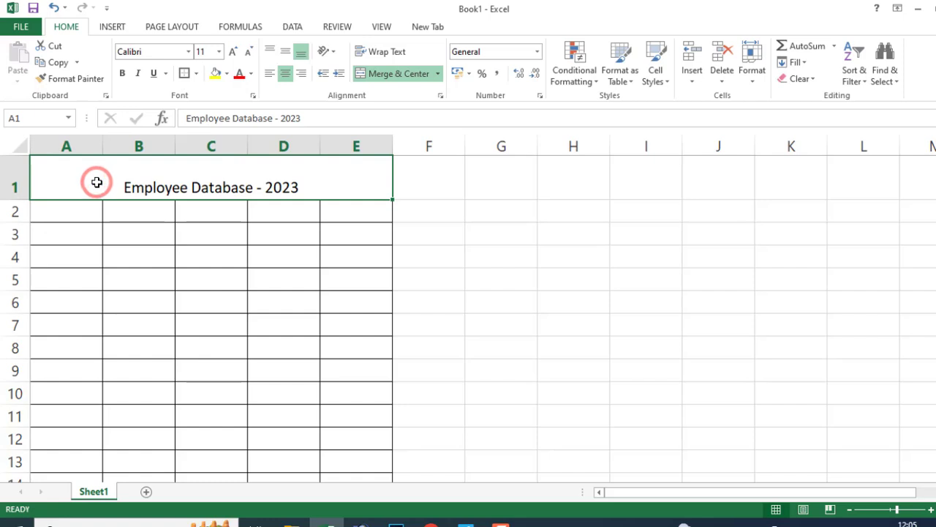
# - Middle-align the title, enlarge it to size 20, fill it yellow and make it bold
pyautogui.click(285, 53)
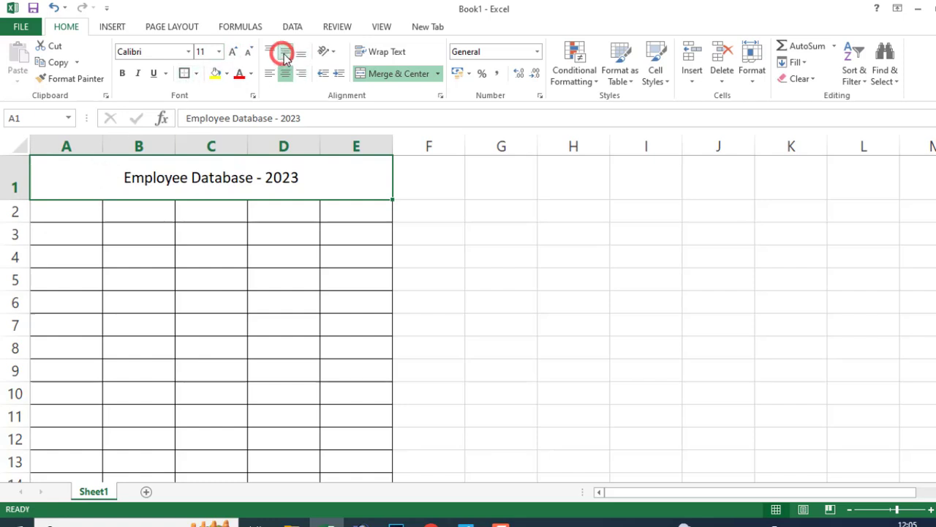
pyautogui.click(234, 53)
pyautogui.click(234, 53)
pyautogui.click(235, 53)
pyautogui.click(234, 52)
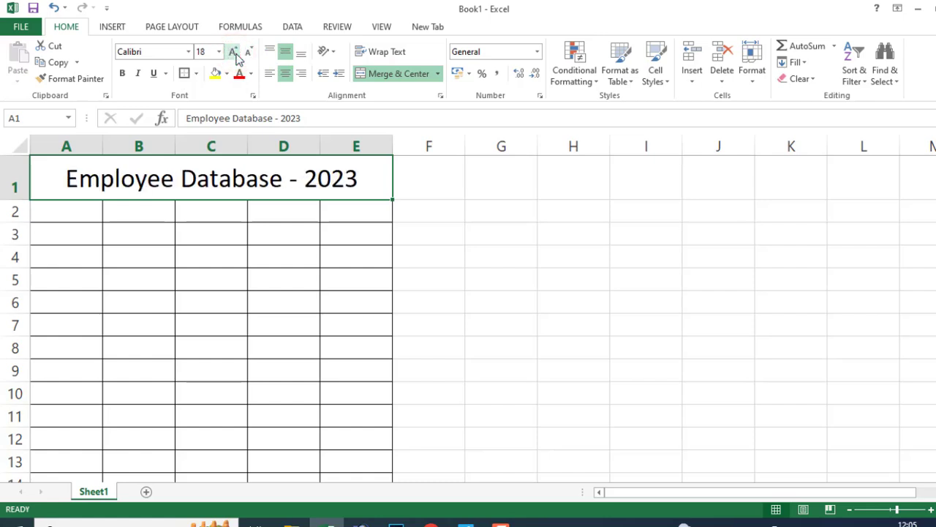
pyautogui.click(234, 53)
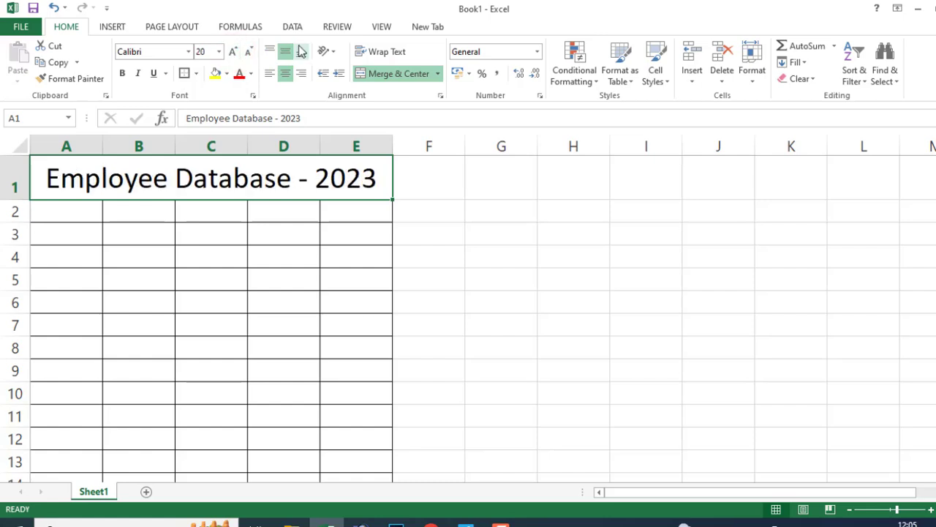
pyautogui.click(226, 74)
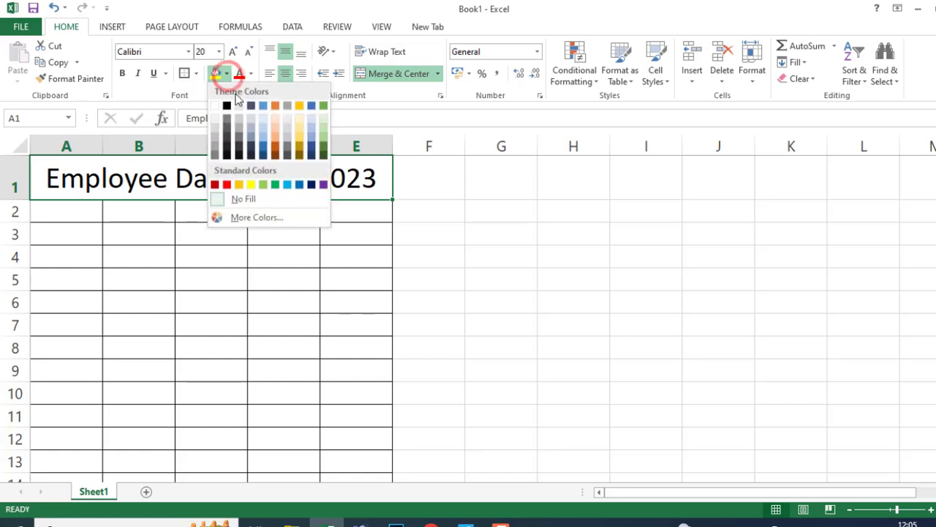
pyautogui.click(251, 183)
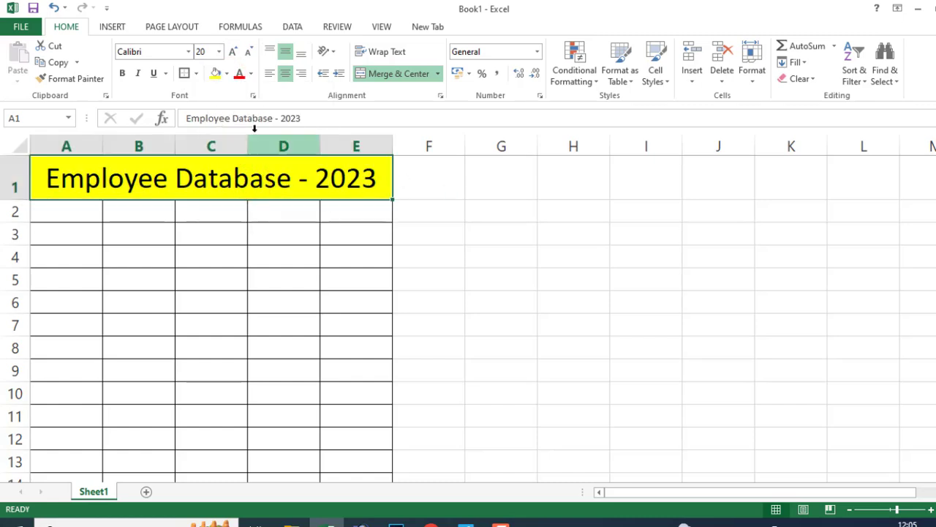
pyautogui.click(121, 73)
pyautogui.click(255, 261)
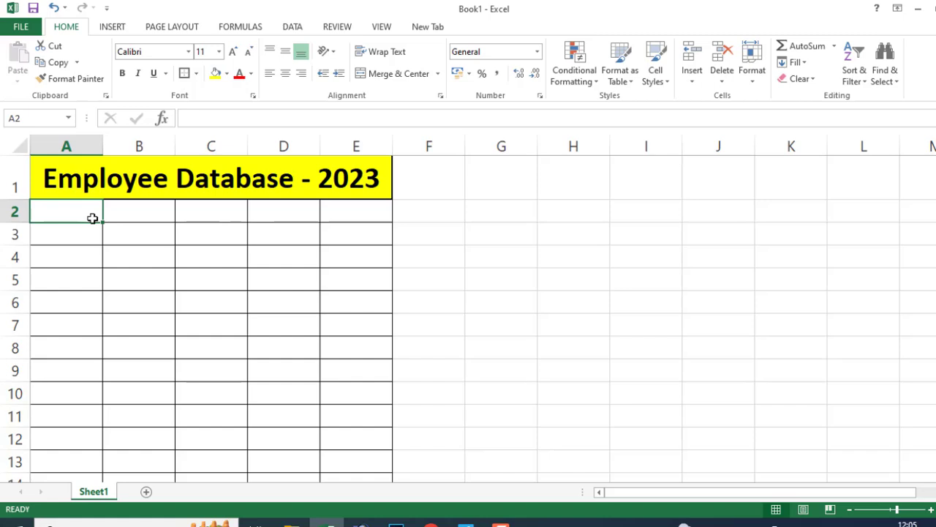
# - Enter the header 'Employee ID' in A2 and widen column A to fit
pyautogui.click(130, 219)
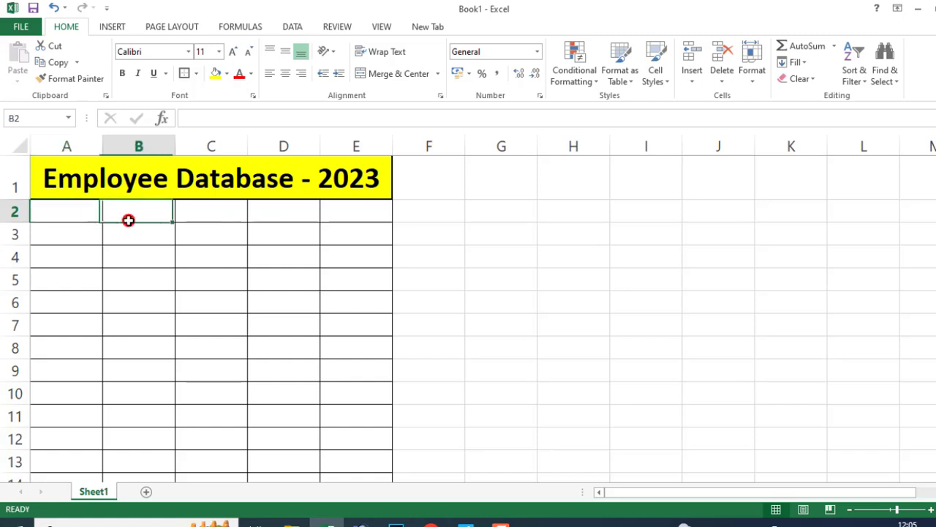
pyautogui.click(54, 207)
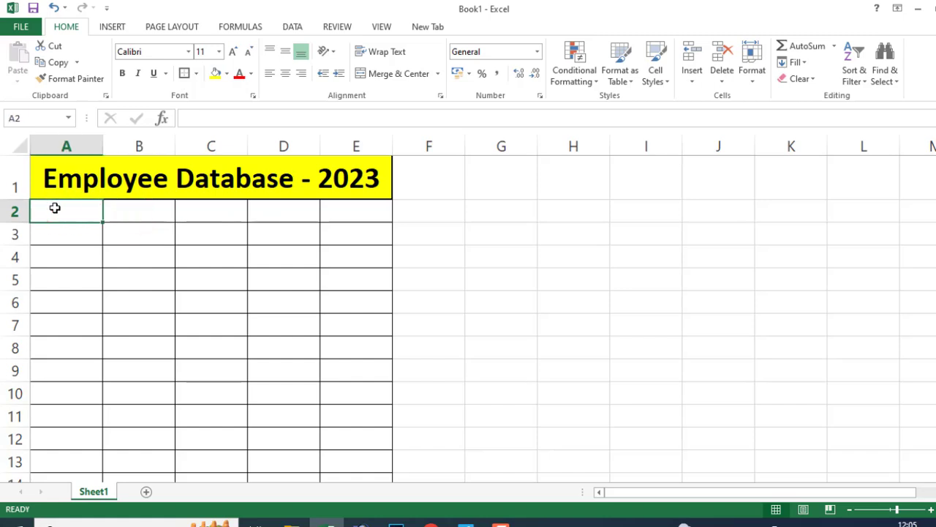
pyautogui.write('Em')
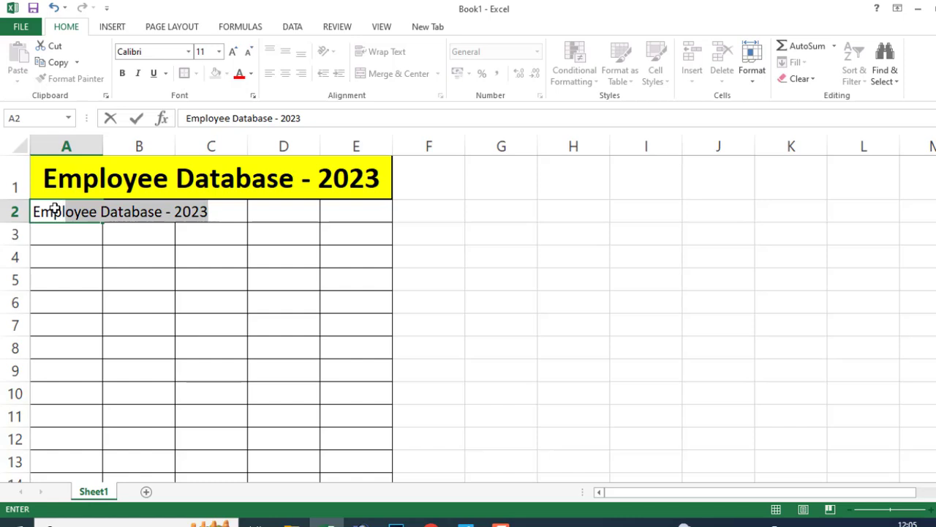
pyautogui.write('ployee')
pyautogui.press('Delete')
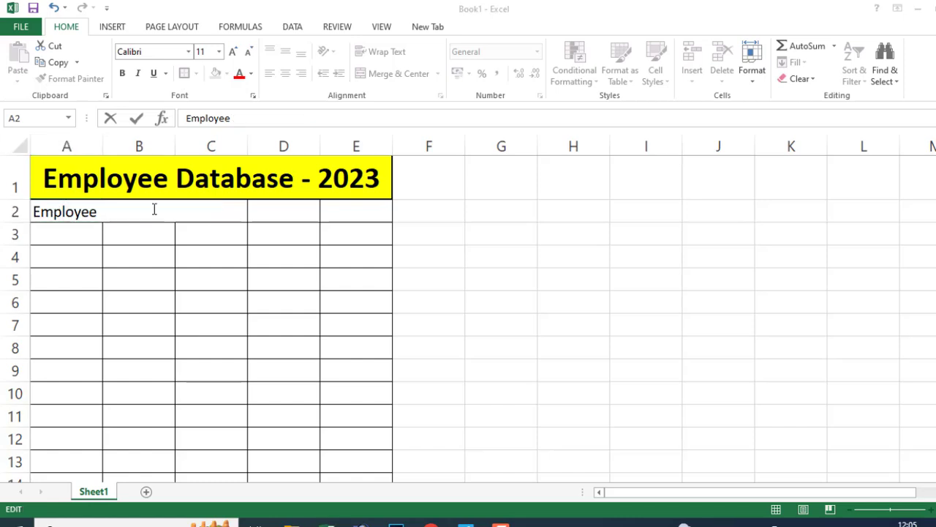
pyautogui.click(99, 213)
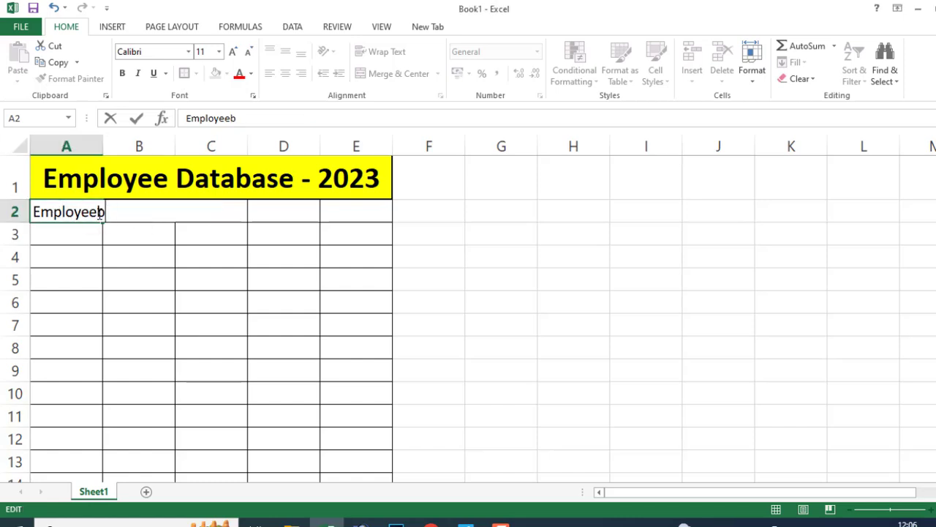
pyautogui.press('BackSpace')
pyautogui.write('e')
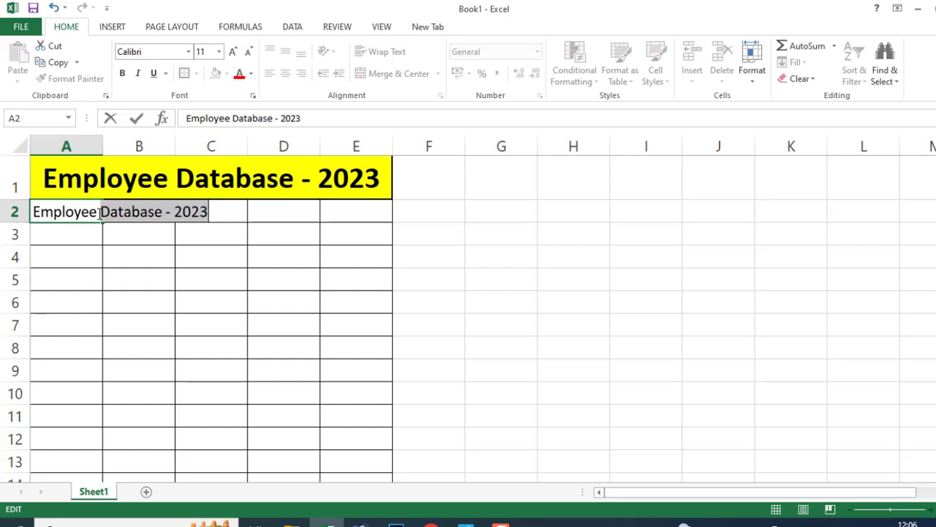
pyautogui.write(' ID')
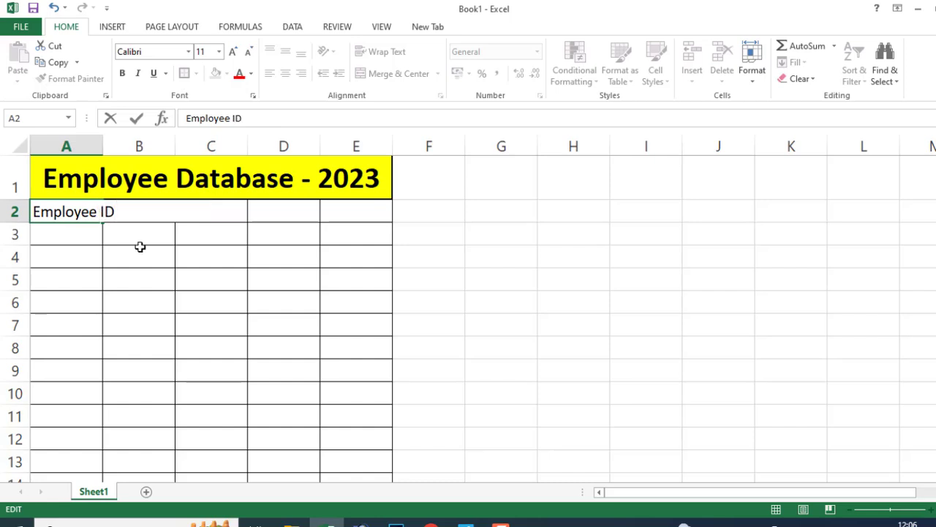
pyautogui.click(137, 243)
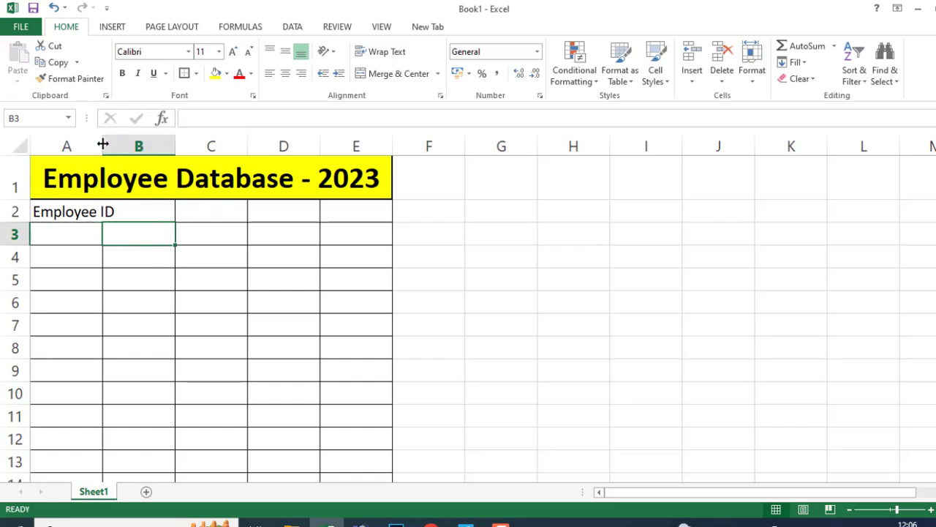
pyautogui.moveTo(103, 146); pyautogui.dragTo(123, 148)
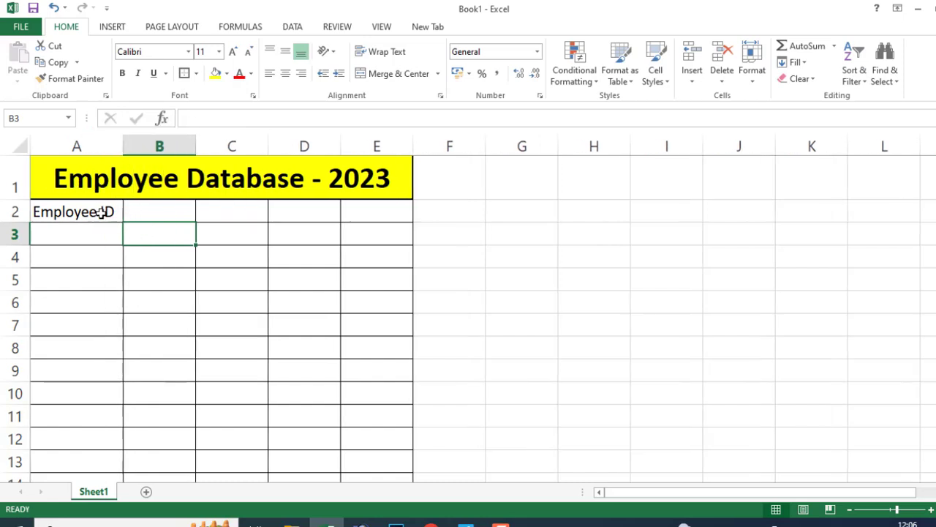
# - Enter the header 'First Name' in B2 and widen column B to fit
pyautogui.click(70, 211)
pyautogui.click(164, 215)
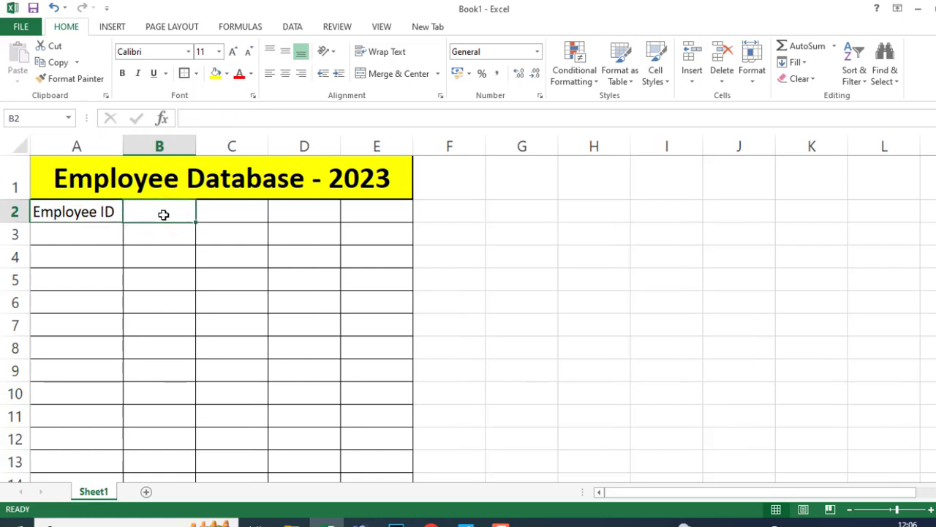
pyautogui.write('Fir')
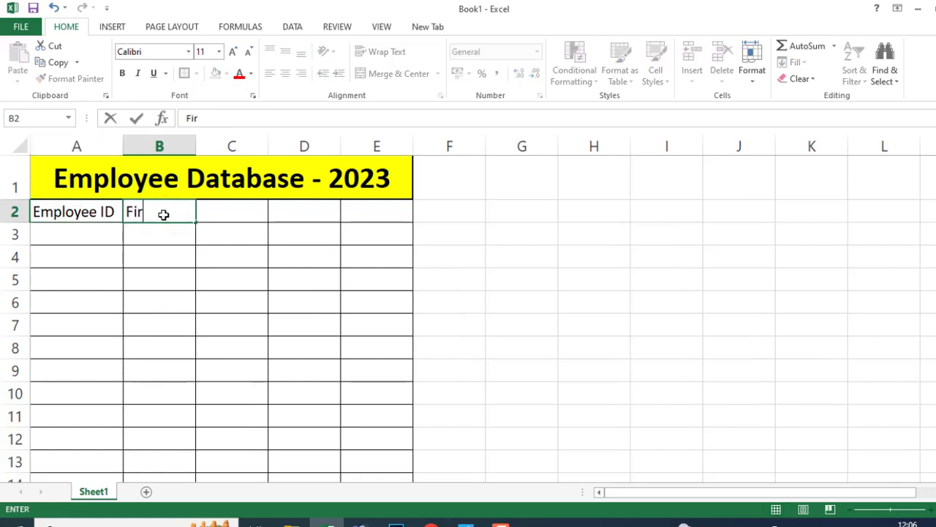
pyautogui.write('st Nam')
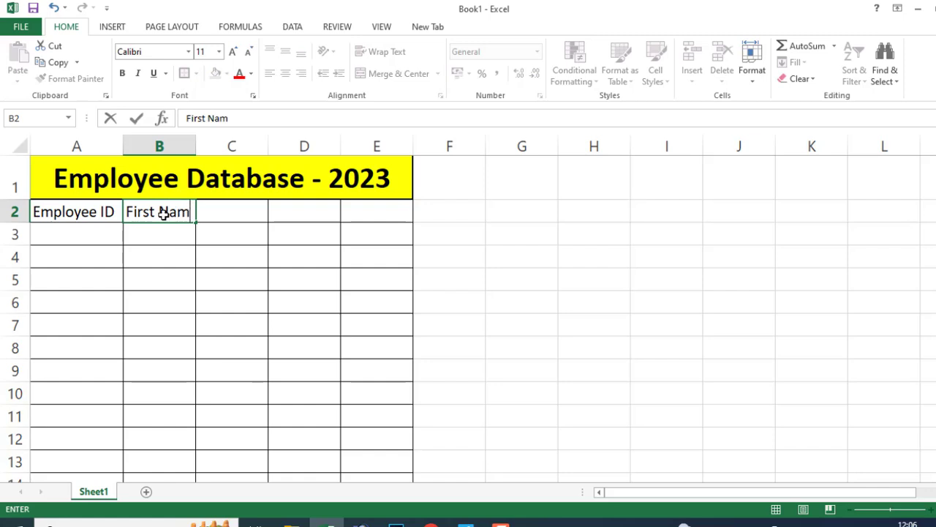
pyautogui.write('e')
pyautogui.click(160, 238)
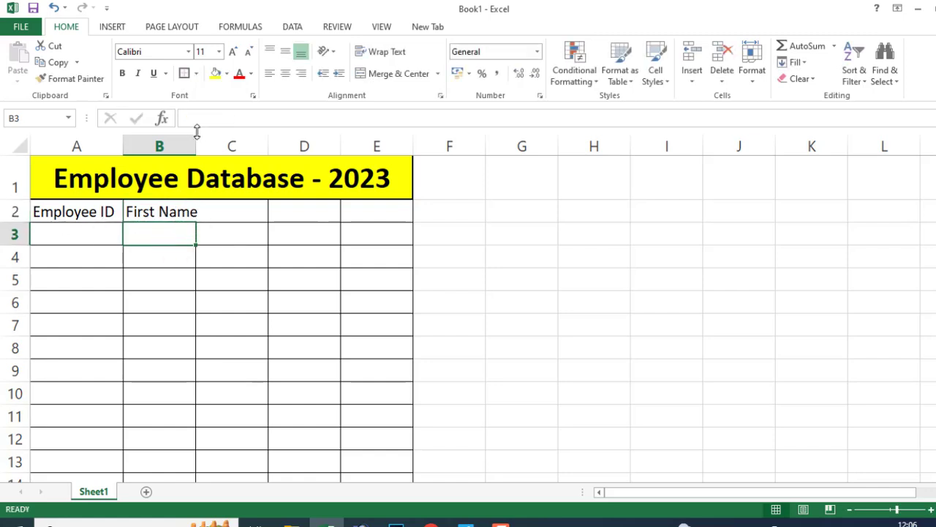
pyautogui.moveTo(196, 144); pyautogui.dragTo(219, 144)
# - Enter 'Last Name' in C2 and widen columns C and D
pyautogui.click(257, 212)
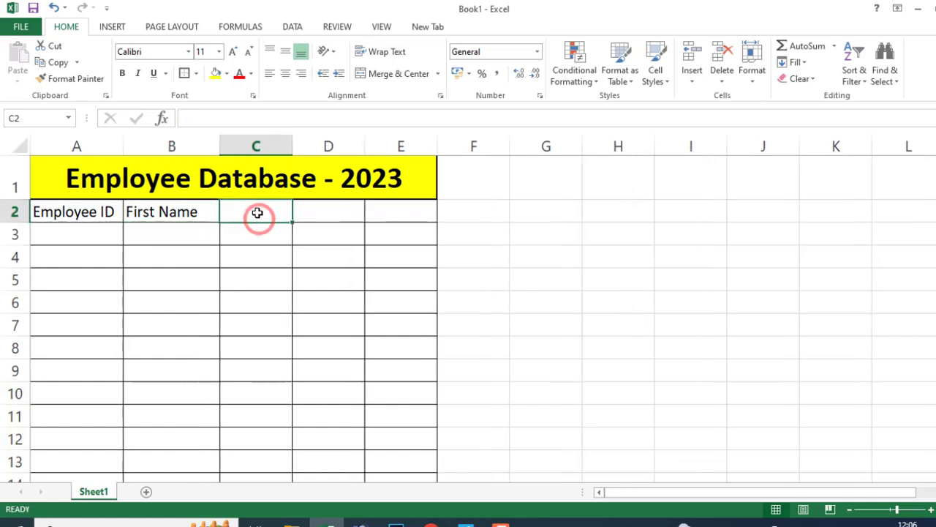
pyautogui.write('La')
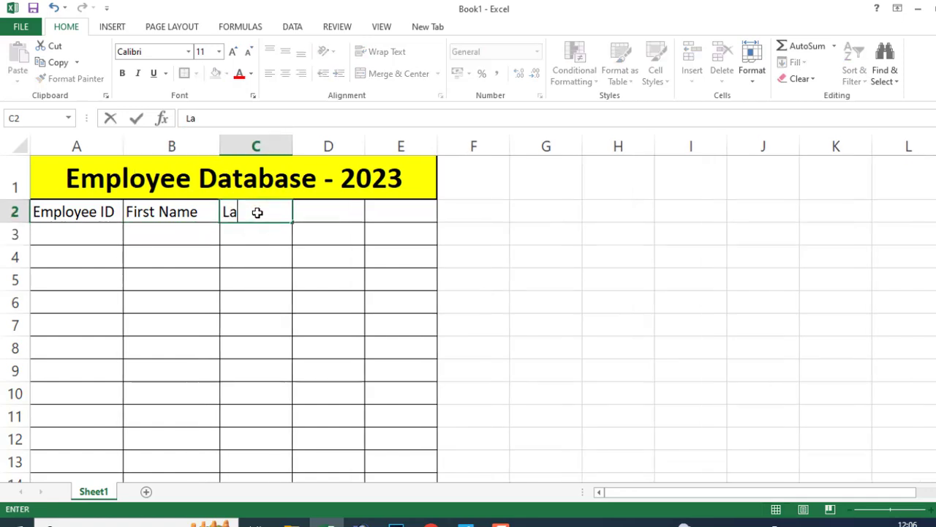
pyautogui.write('st Nam')
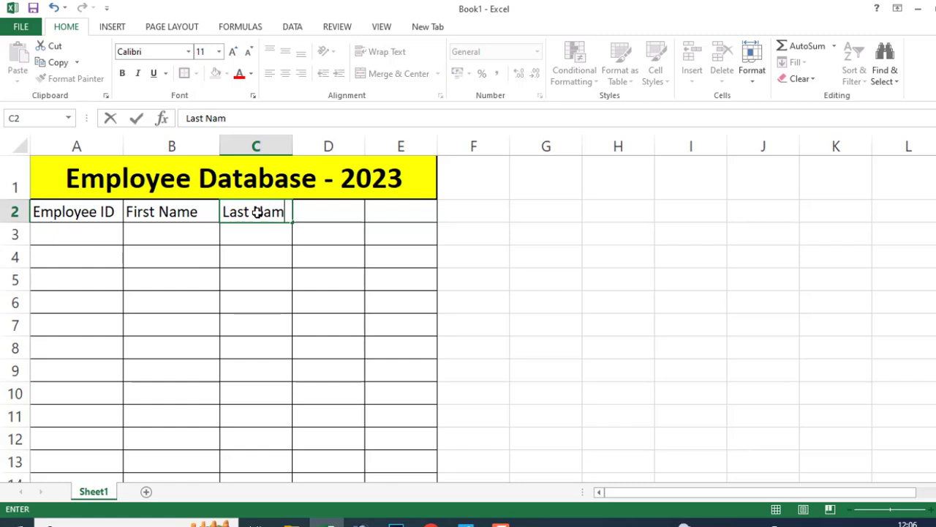
pyautogui.write('e')
pyautogui.click(313, 208)
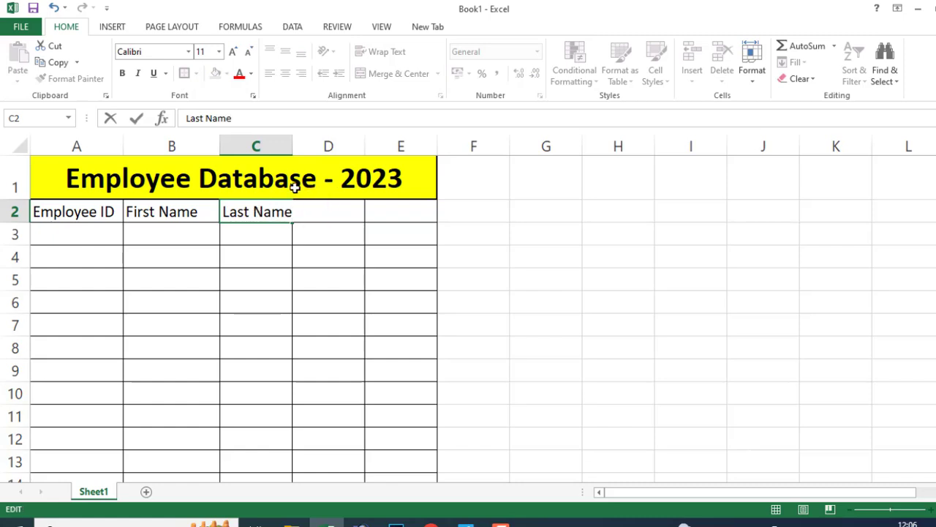
pyautogui.click(310, 205)
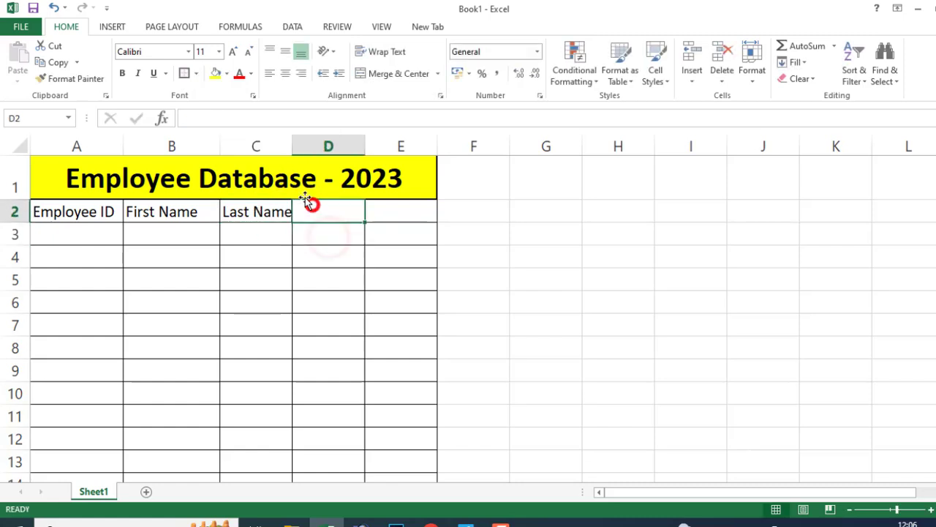
pyautogui.moveTo(293, 146); pyautogui.dragTo(307, 145)
pyautogui.click(340, 207)
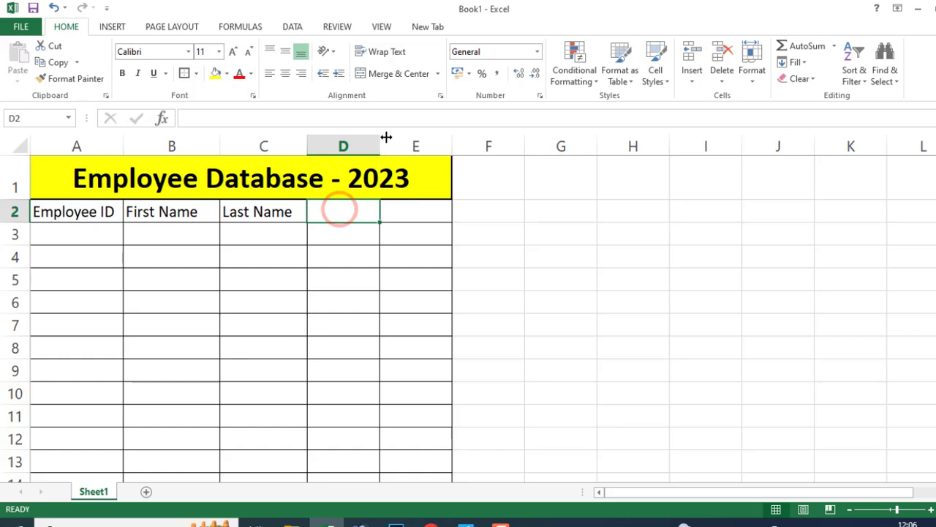
pyautogui.moveTo(379, 143); pyautogui.dragTo(399, 143)
# - Enter 'Designation' in D2 and 'Salary' in E2
pyautogui.click(359, 212)
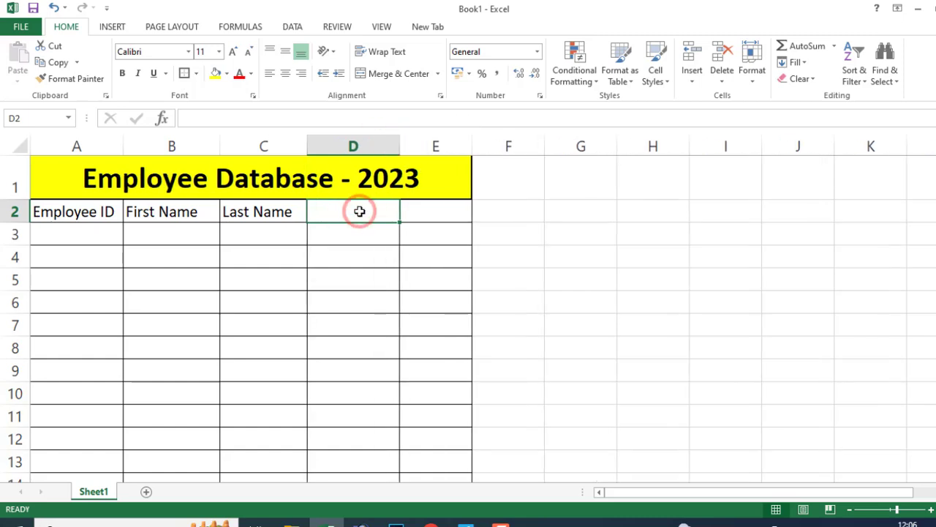
pyautogui.write('Des')
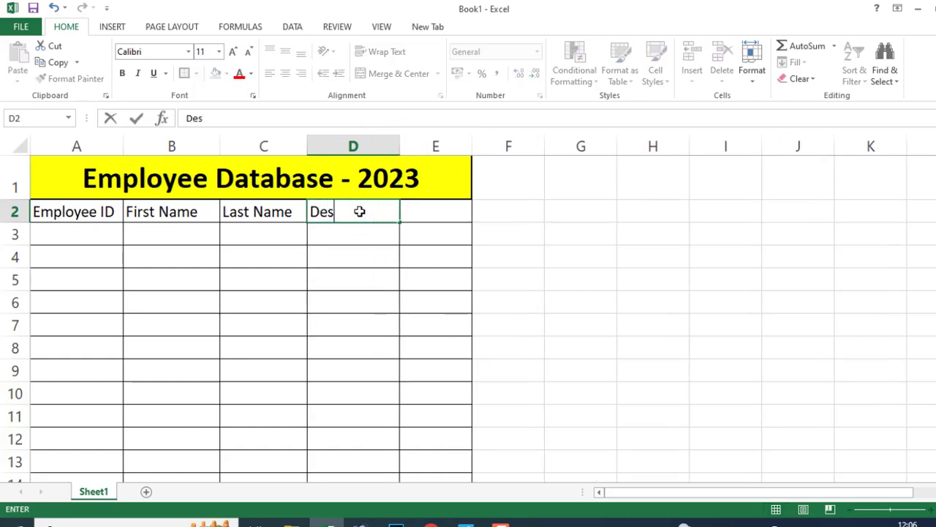
pyautogui.write('ig')
pyautogui.write('nation')
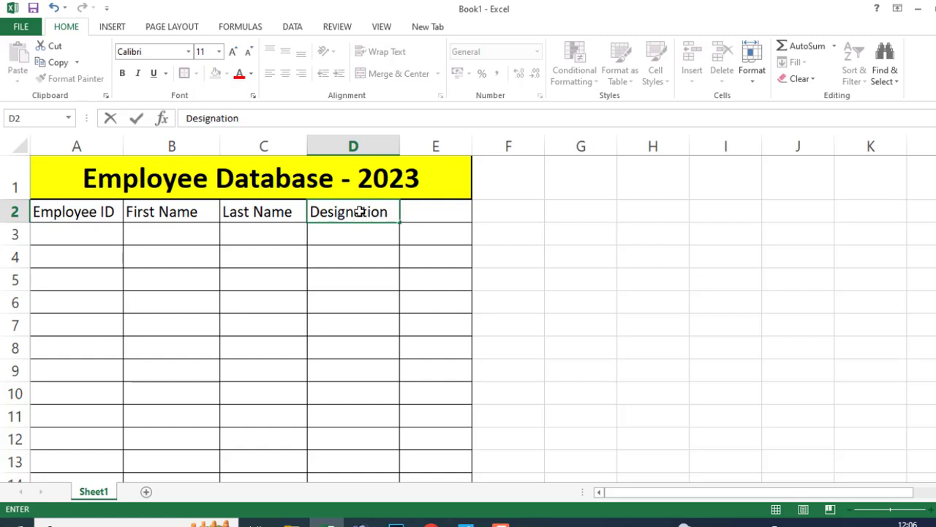
pyautogui.press('Return')
pyautogui.click(418, 208)
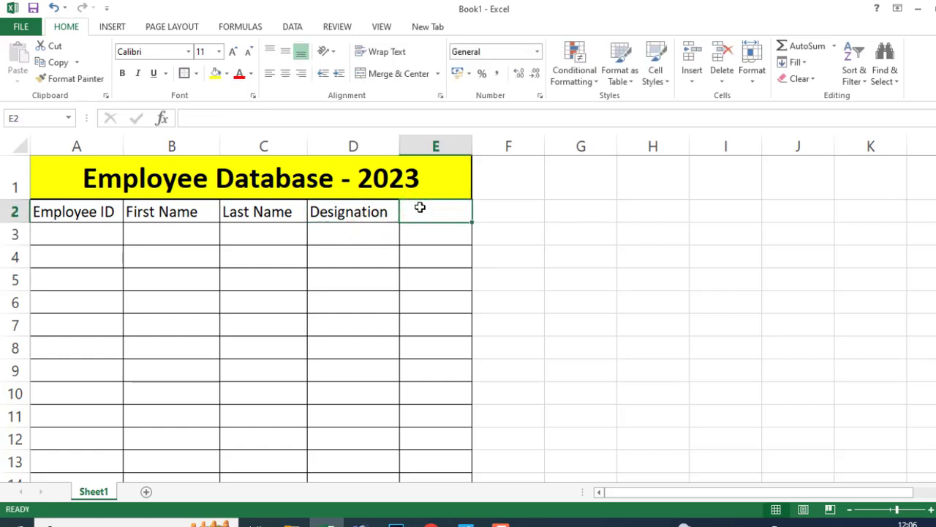
pyautogui.write('Sal')
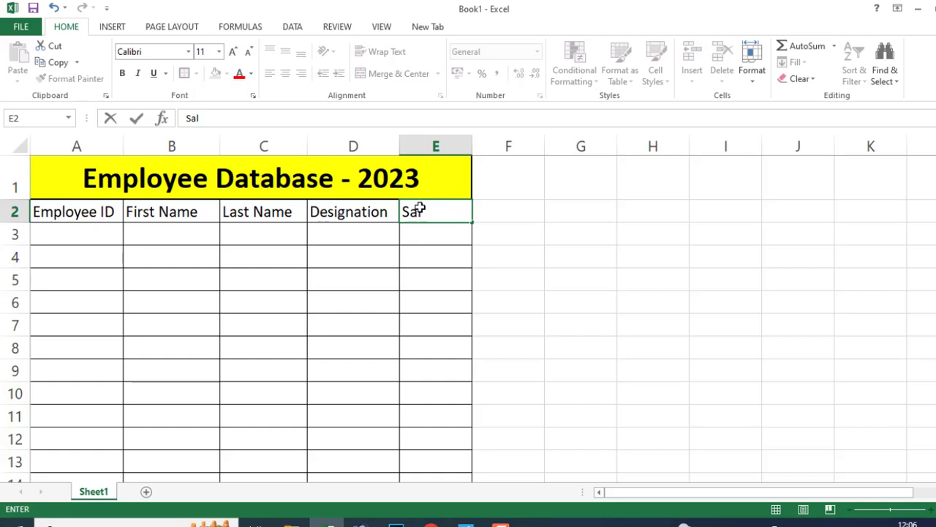
pyautogui.write('ary')
pyautogui.click(422, 238)
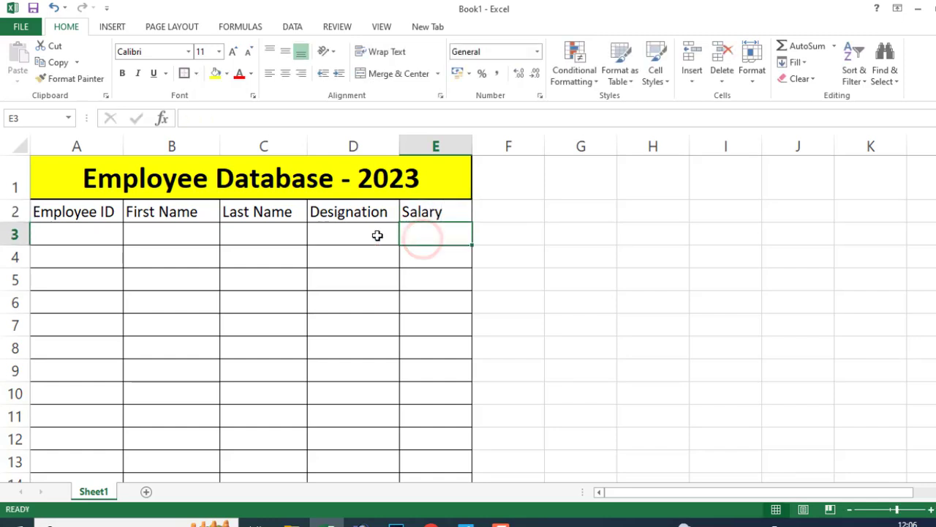
pyautogui.click(316, 237)
pyautogui.click(422, 213)
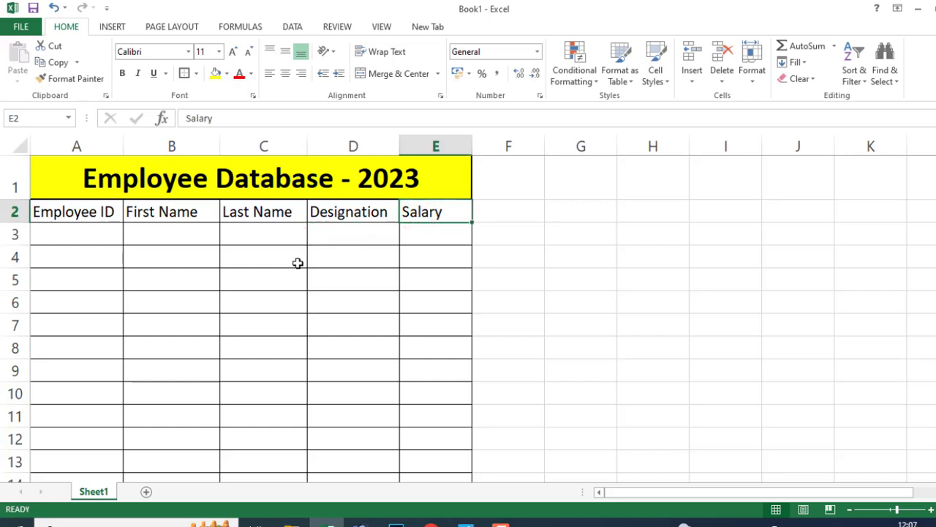
# - Make headers A2:E2 centred and bold with Blue, Accent 5, Lighter 60% fill
pyautogui.moveTo(52, 210); pyautogui.dragTo(426, 213)
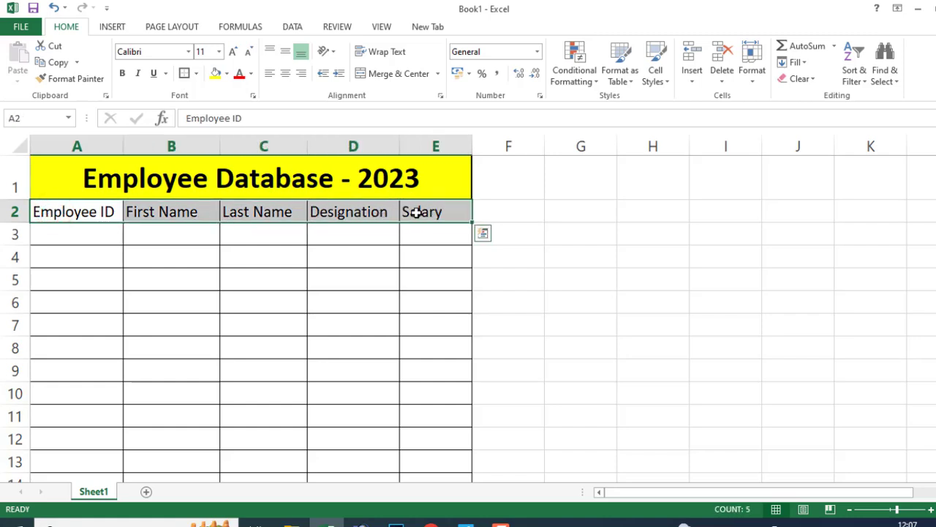
pyautogui.click(286, 73)
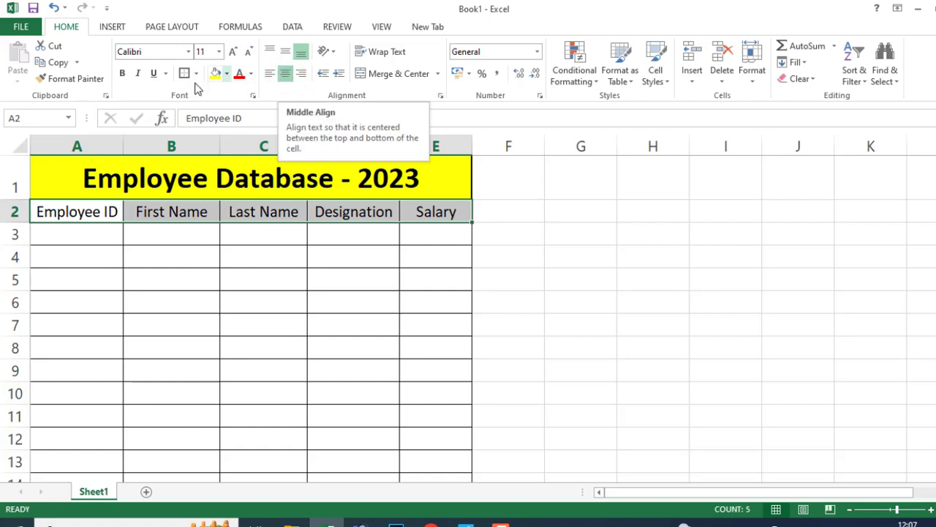
pyautogui.click(125, 76)
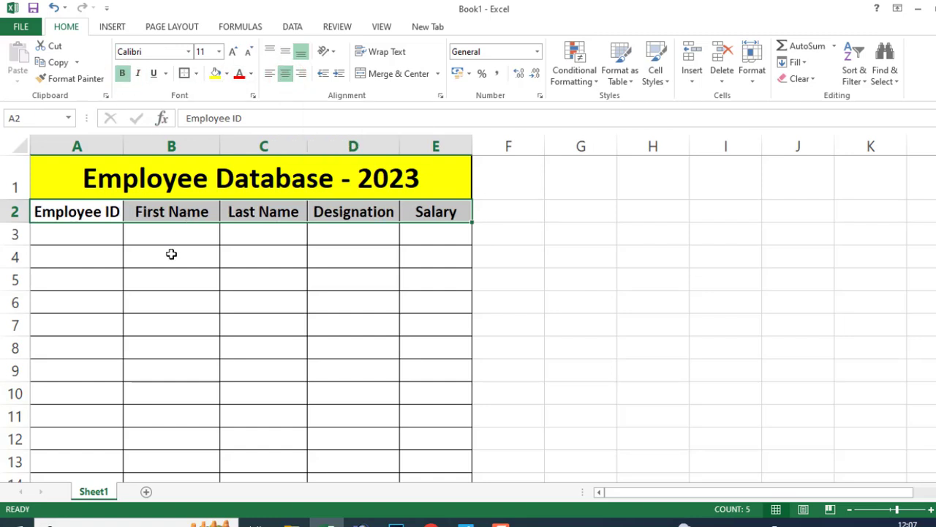
pyautogui.click(226, 74)
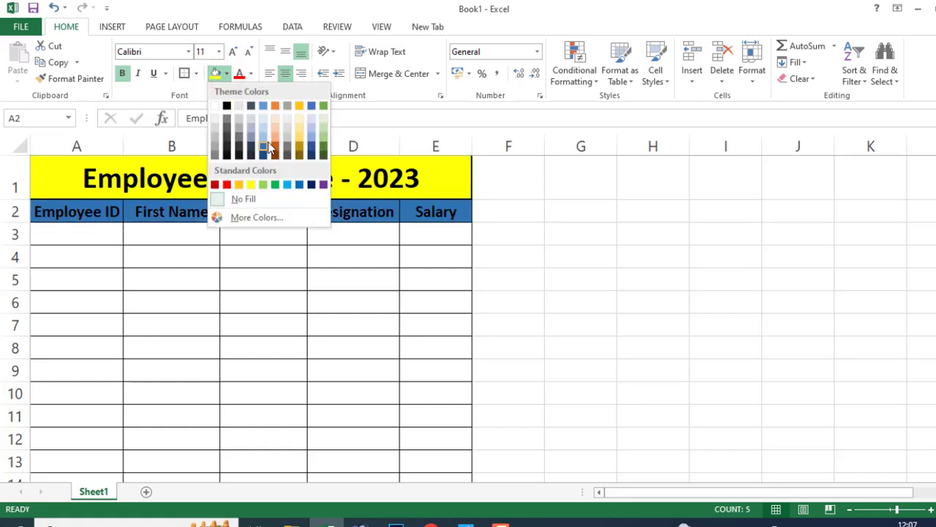
pyautogui.click(314, 131)
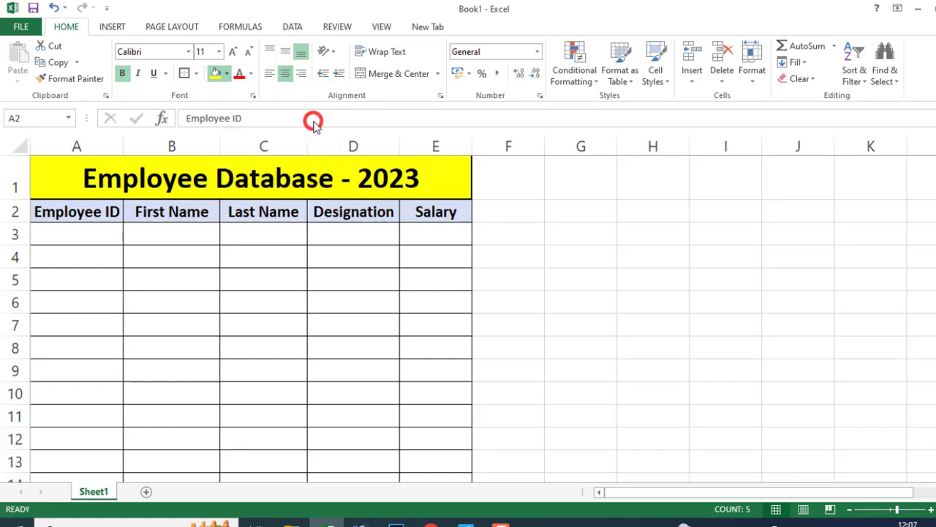
pyautogui.click(340, 289)
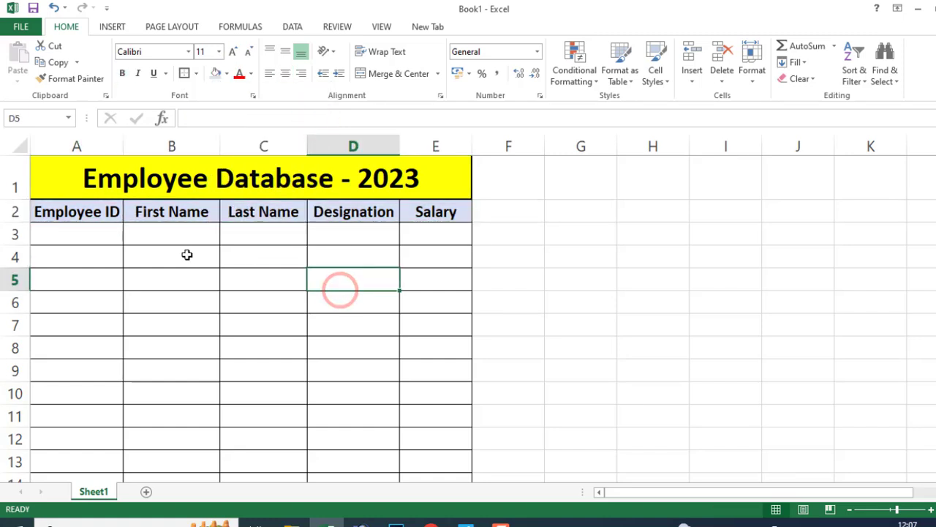
# - Enter SCI001 in A3, fill the series down to SCI012 in A14, and centre the IDs
pyautogui.click(81, 234)
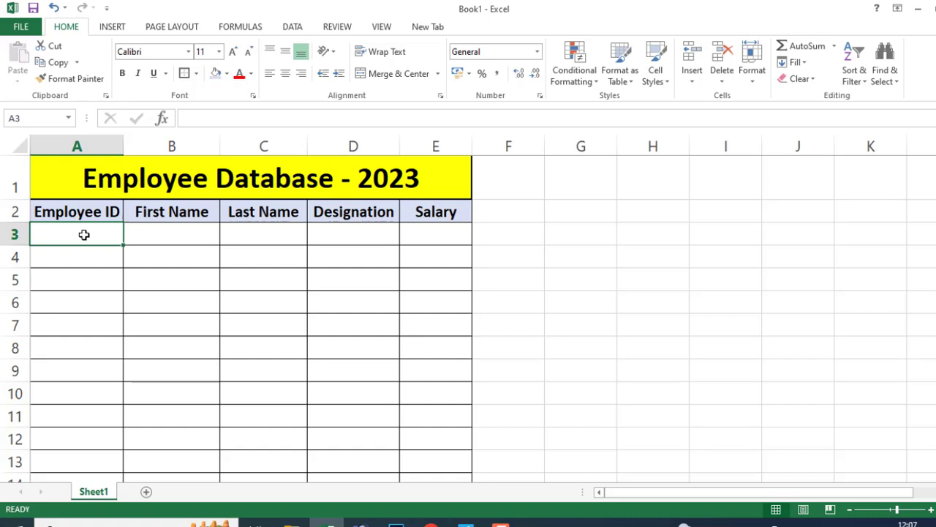
pyautogui.write('SCI01')
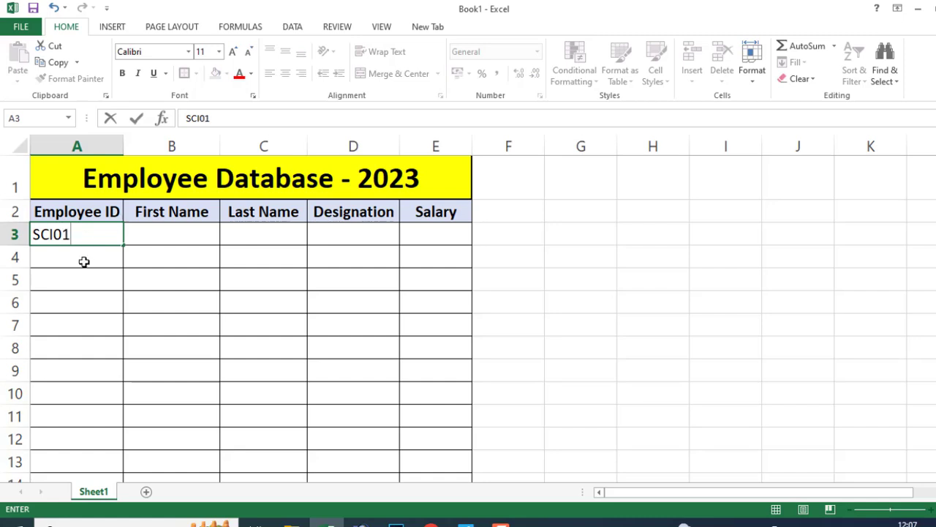
pyautogui.click(63, 235)
pyautogui.write('0')
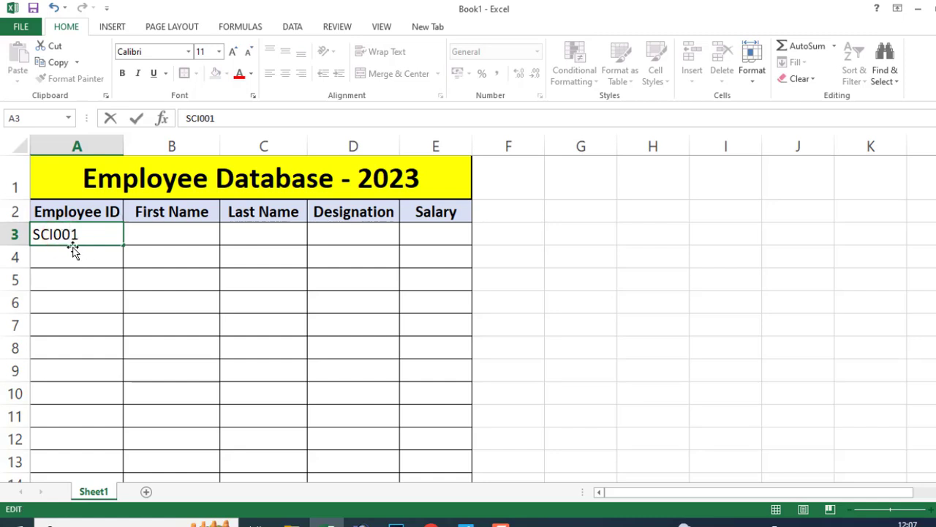
pyautogui.click(73, 245)
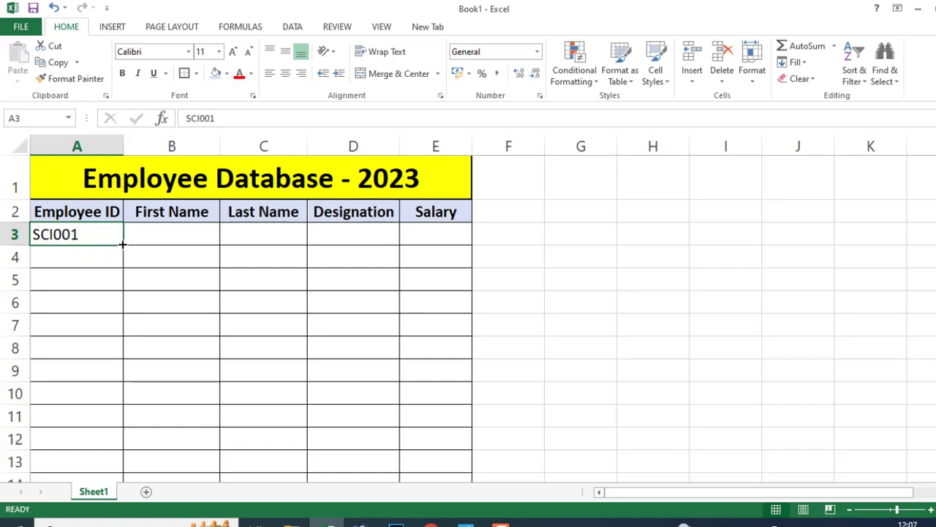
pyautogui.moveTo(122, 244); pyautogui.dragTo(127, 434)
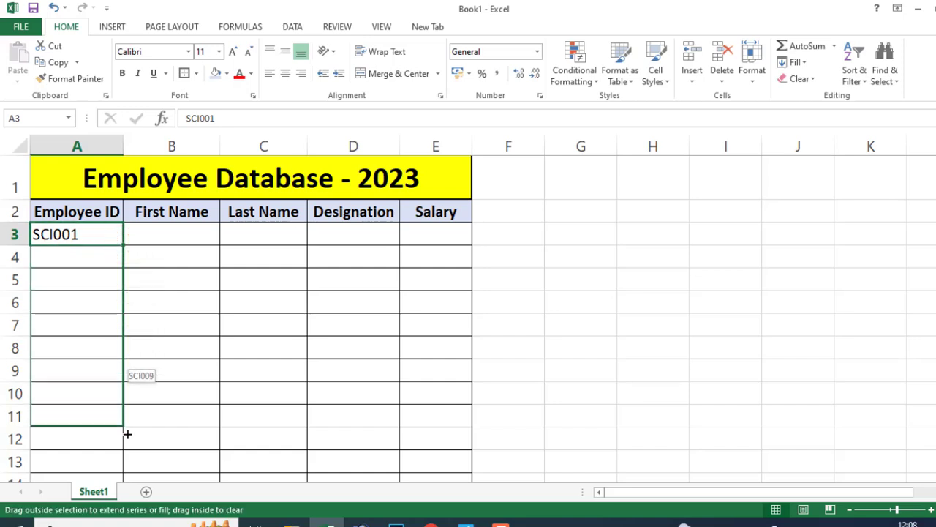
pyautogui.moveTo(128, 434); pyautogui.dragTo(119, 442)
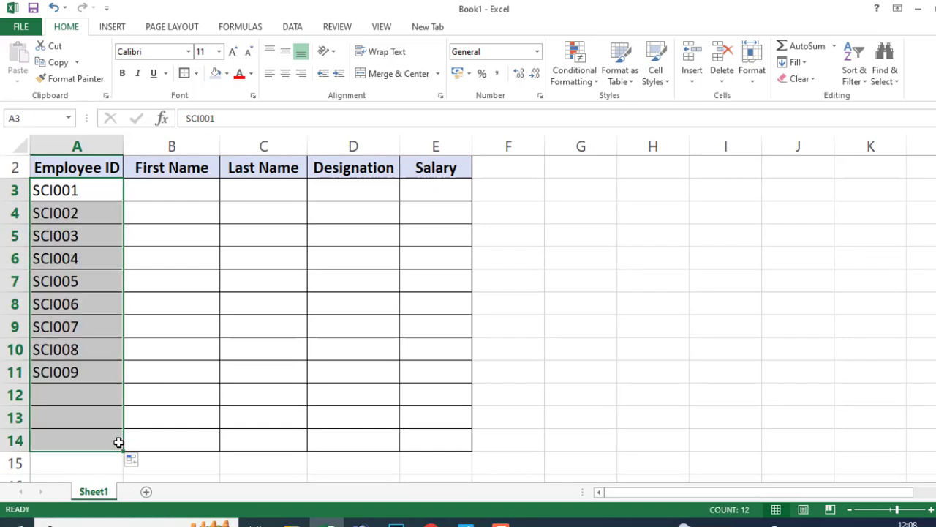
pyautogui.scroll(1, 80, 314)
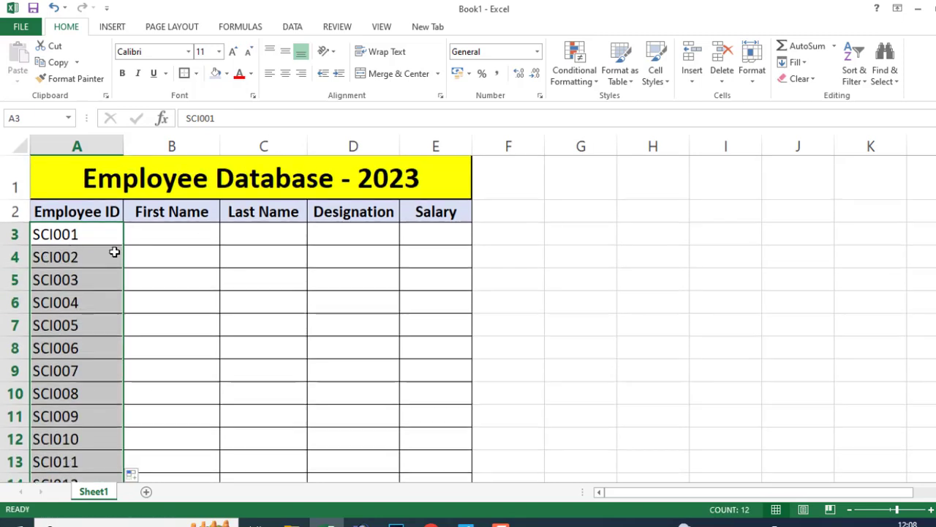
pyautogui.click(286, 73)
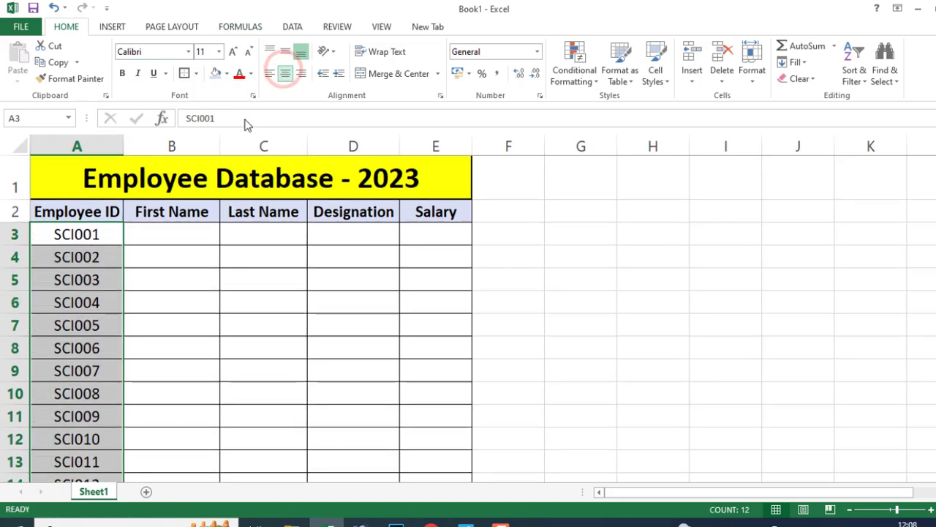
pyautogui.click(152, 235)
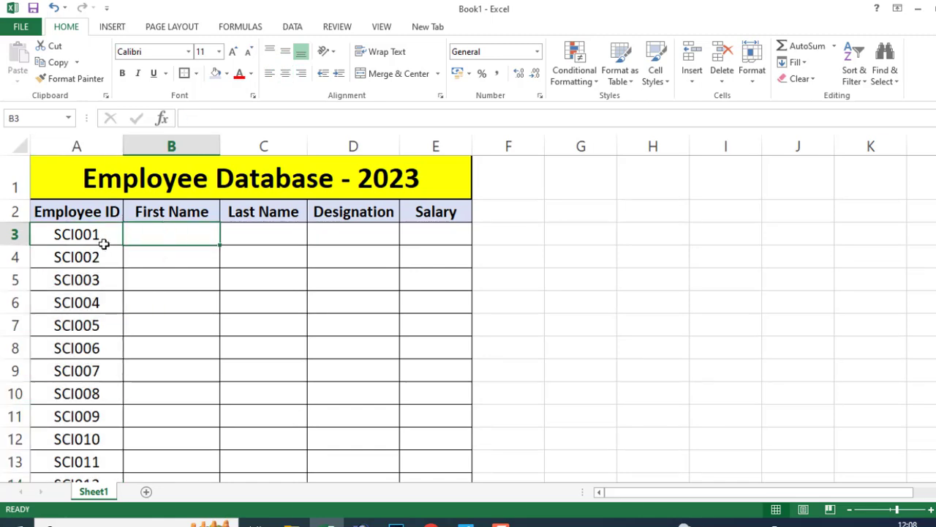
# - Enter the first employee's first name in B3 and last name in C3
pyautogui.scroll(-3, 128, 216)
pyautogui.scroll(3, 146, 212)
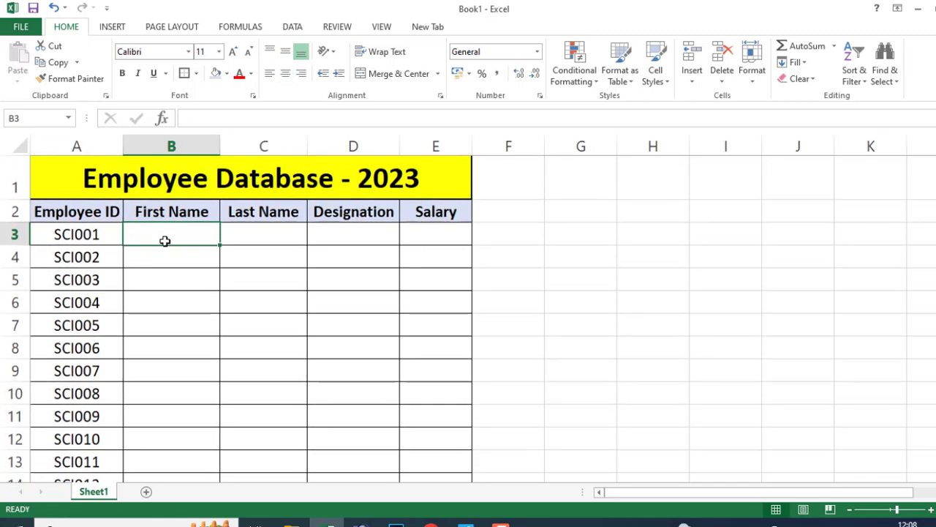
pyautogui.click(165, 241)
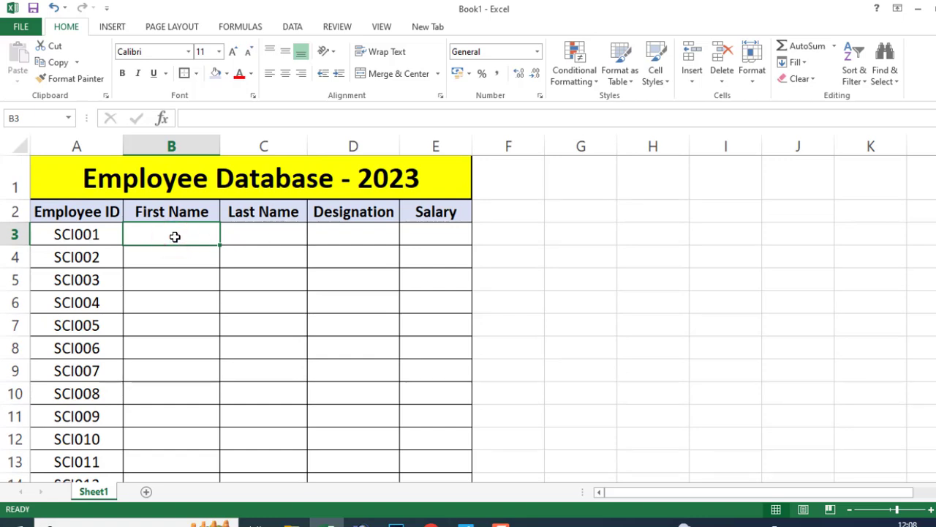
pyautogui.write('Sumit')
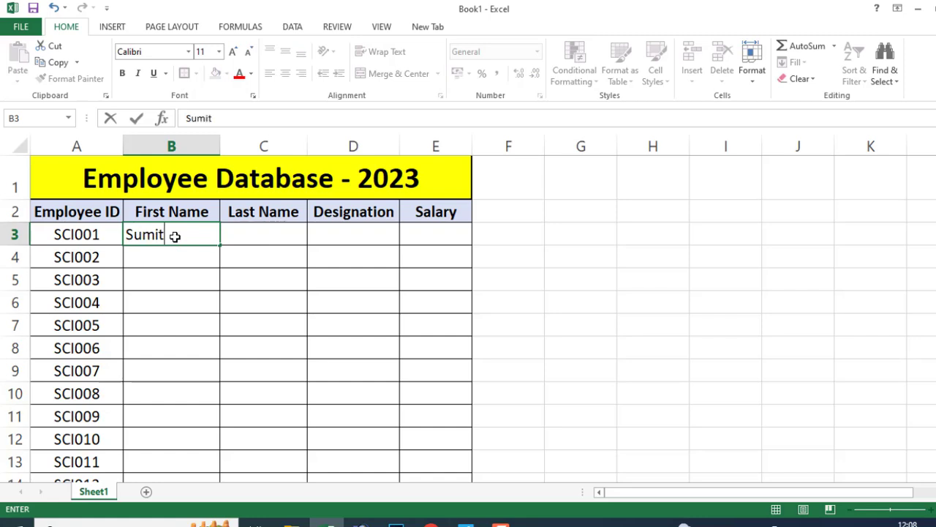
pyautogui.click(264, 235)
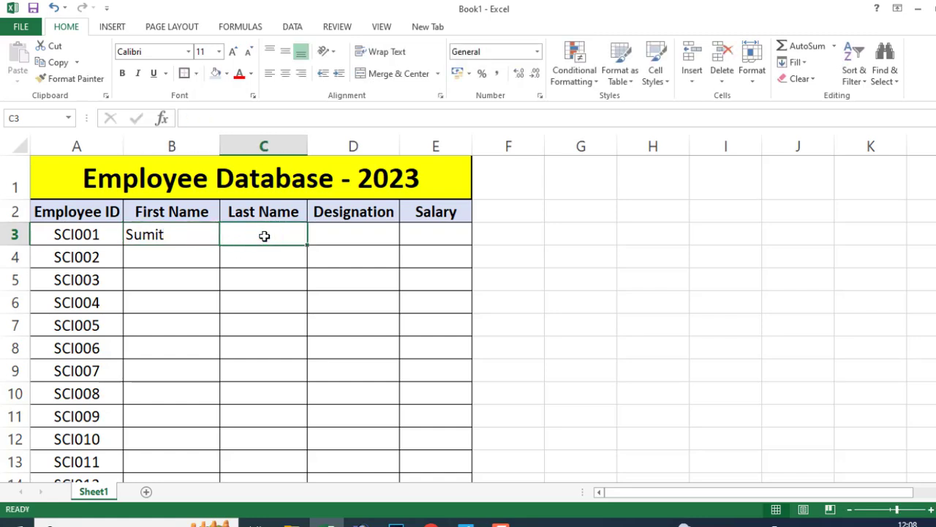
pyautogui.write('Maur')
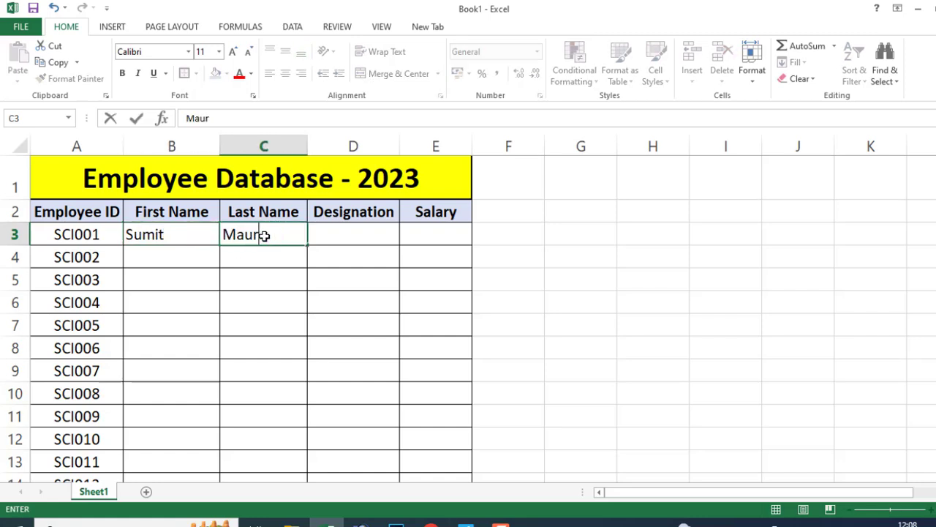
pyautogui.write('ya')
pyautogui.click(187, 261)
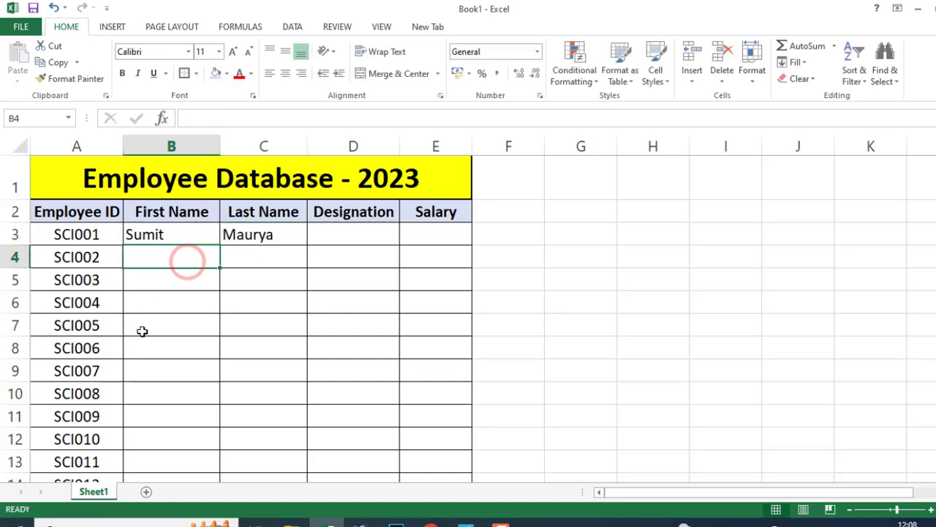
pyautogui.scroll(-1, 156, 423)
pyautogui.scroll(1, 152, 365)
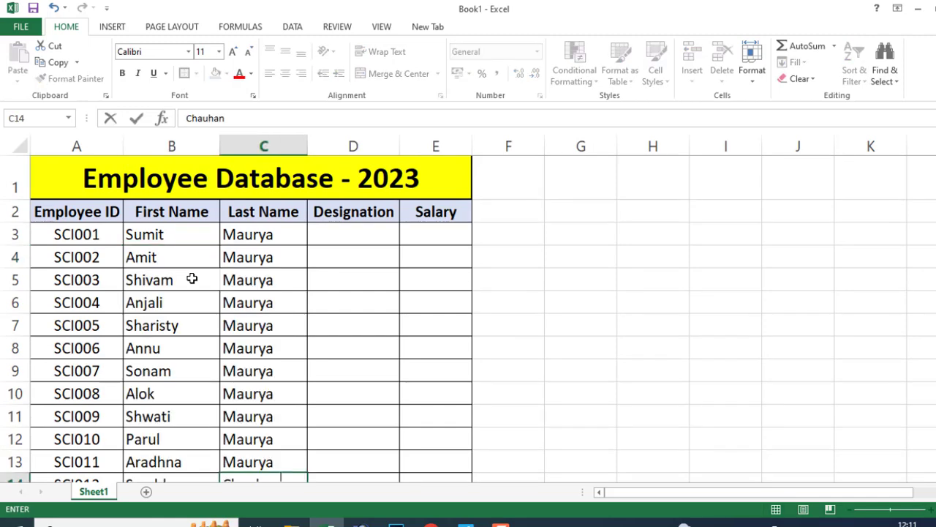
pyautogui.click(161, 234)
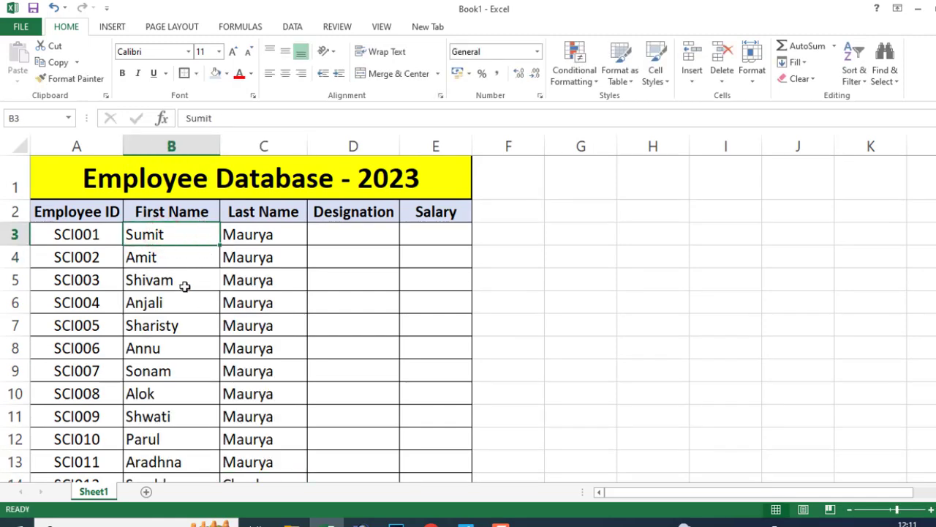
pyautogui.scroll(-1, 184, 288)
pyautogui.scroll(1, 132, 275)
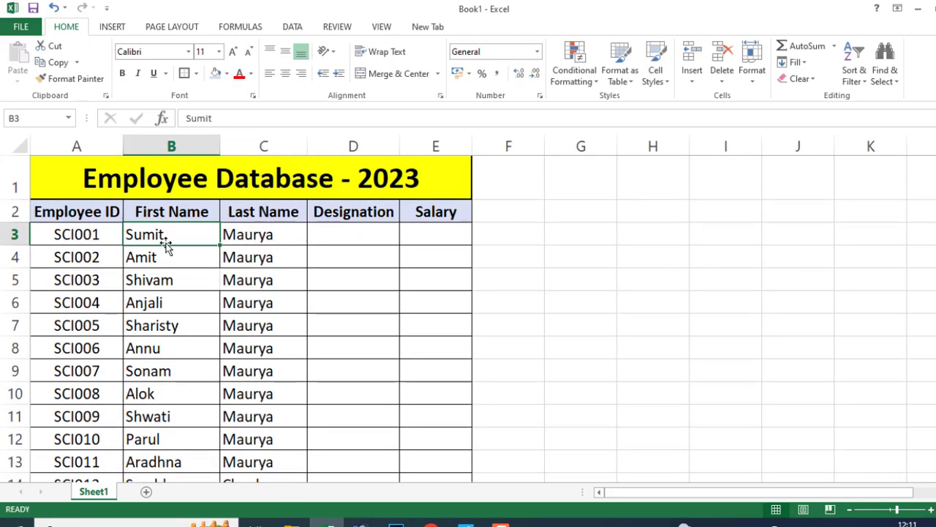
# - Centre the names in B3:C14 and apply All Borders to those cells
pyautogui.click(273, 238)
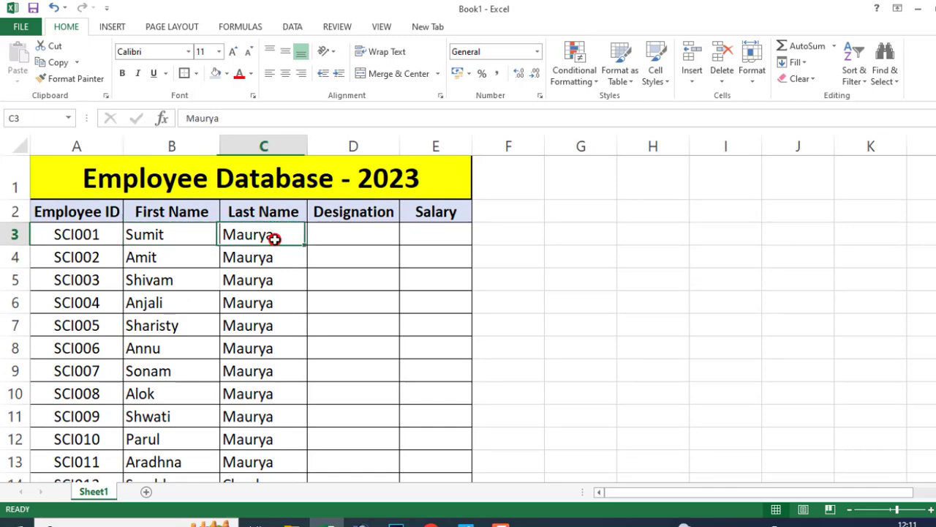
pyautogui.click(169, 234)
pyautogui.moveTo(169, 234); pyautogui.dragTo(244, 440)
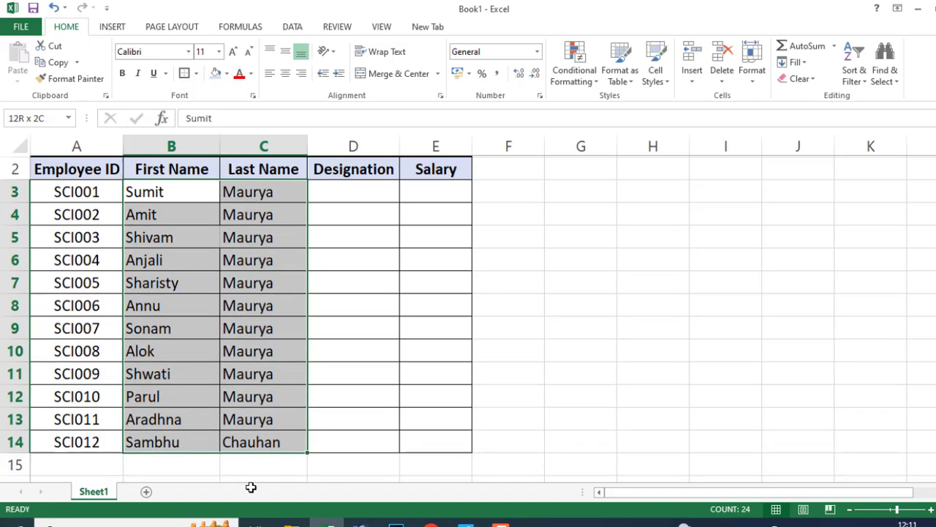
pyautogui.click(285, 73)
pyautogui.scroll(1, 245, 216)
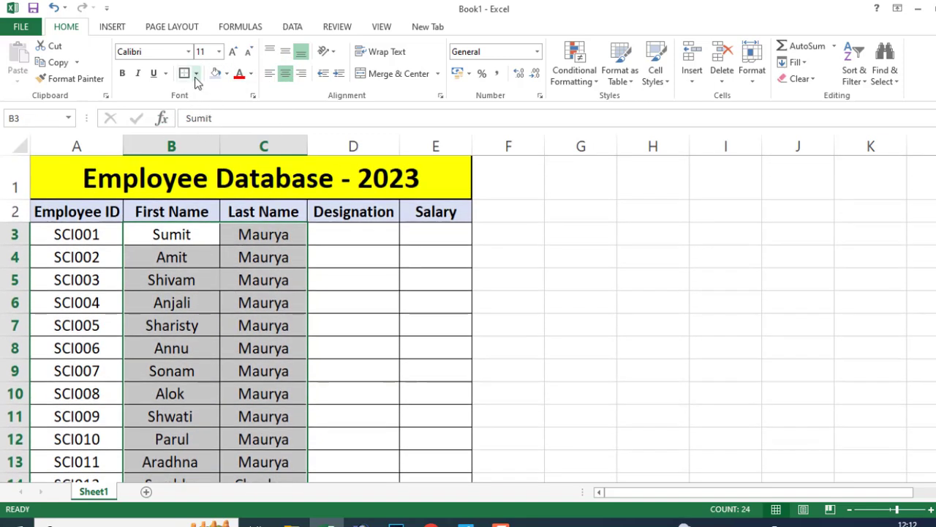
pyautogui.click(198, 73)
pyautogui.click(219, 191)
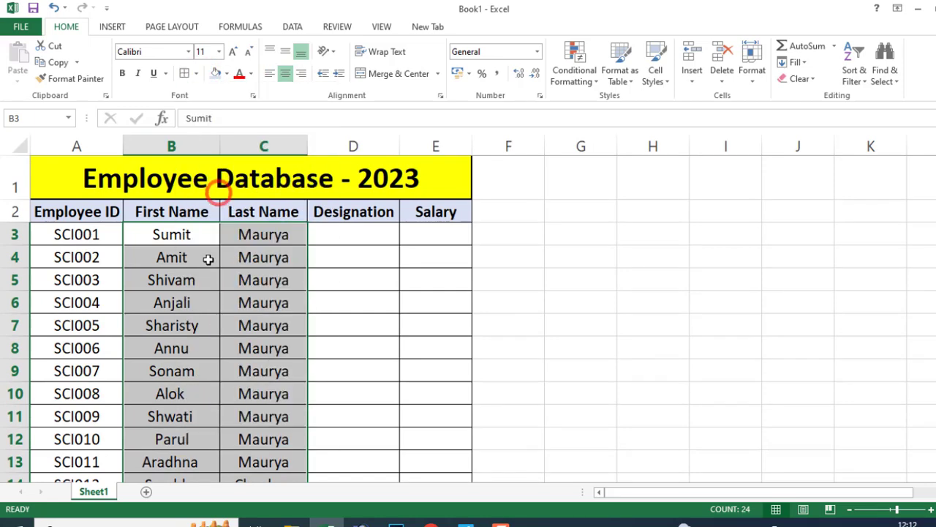
pyautogui.click(216, 298)
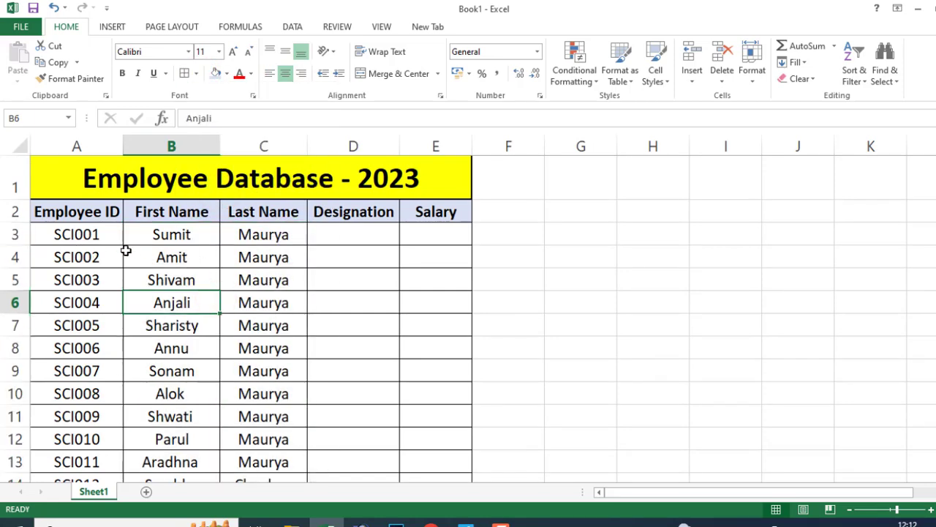
pyautogui.click(348, 238)
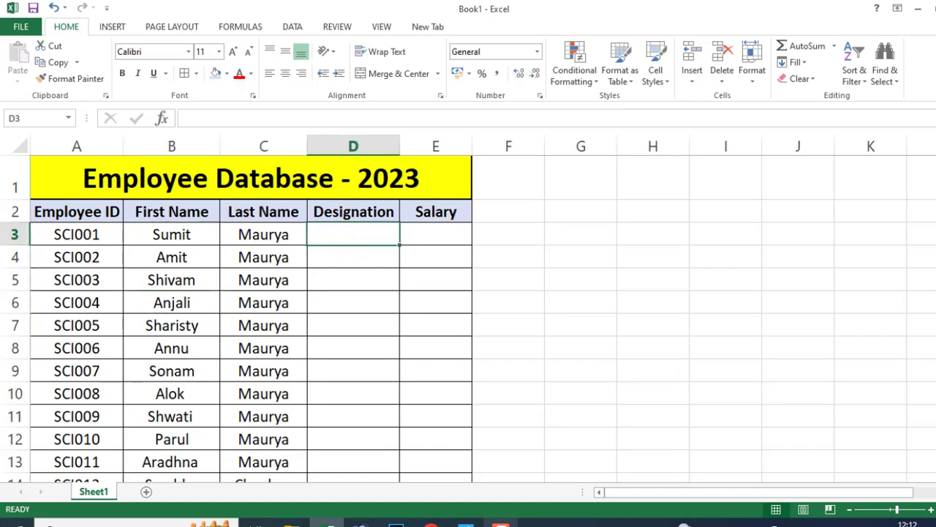
# - Centre the Designation entries (CEO, Sr Manager, Web Develoer, Senior HR, HR Consultant) across D3:D14
pyautogui.click(501, 522)
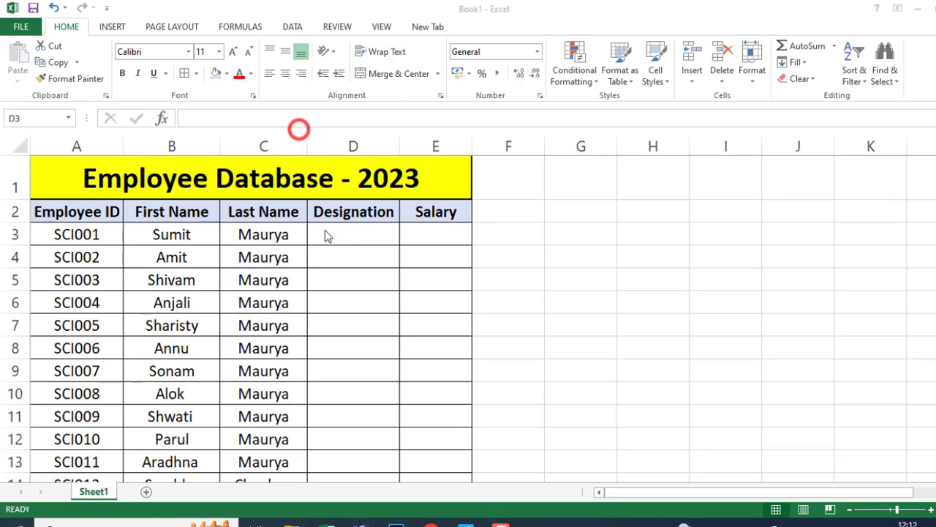
pyautogui.click(352, 234)
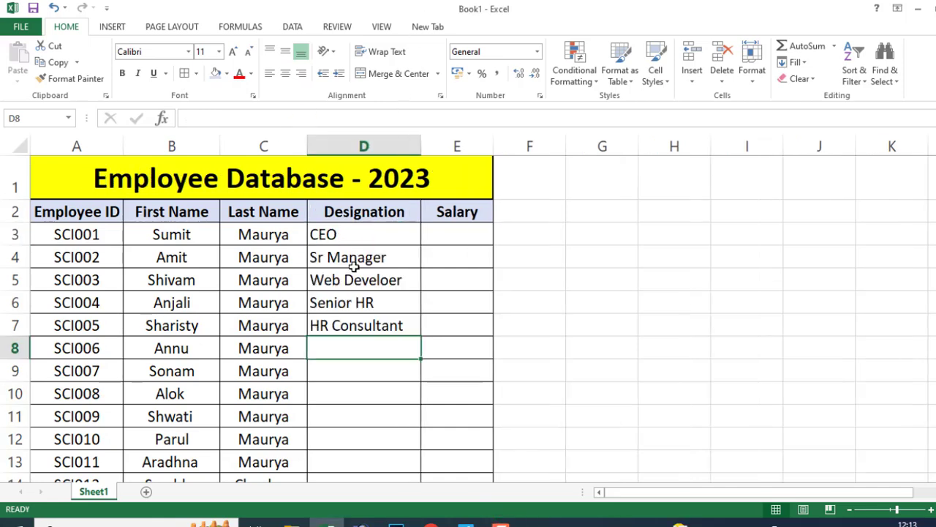
pyautogui.click(358, 234)
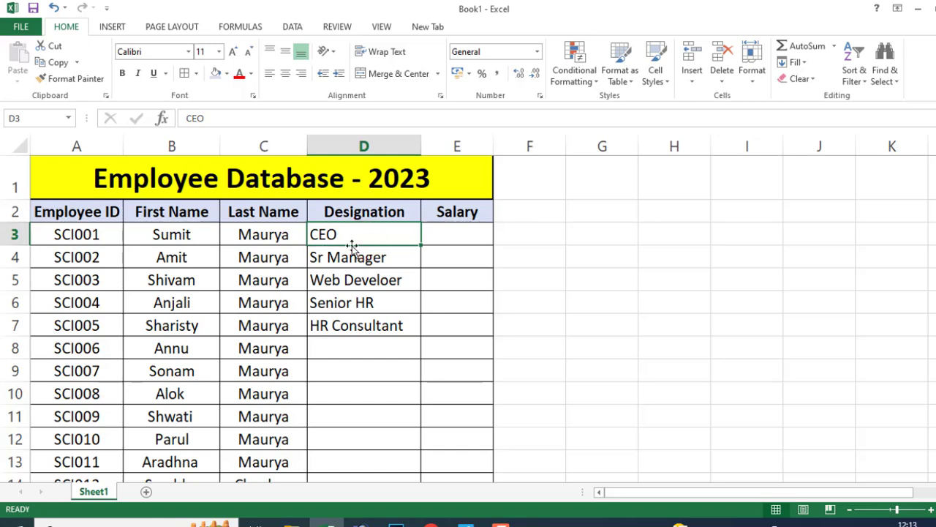
pyautogui.click(332, 354)
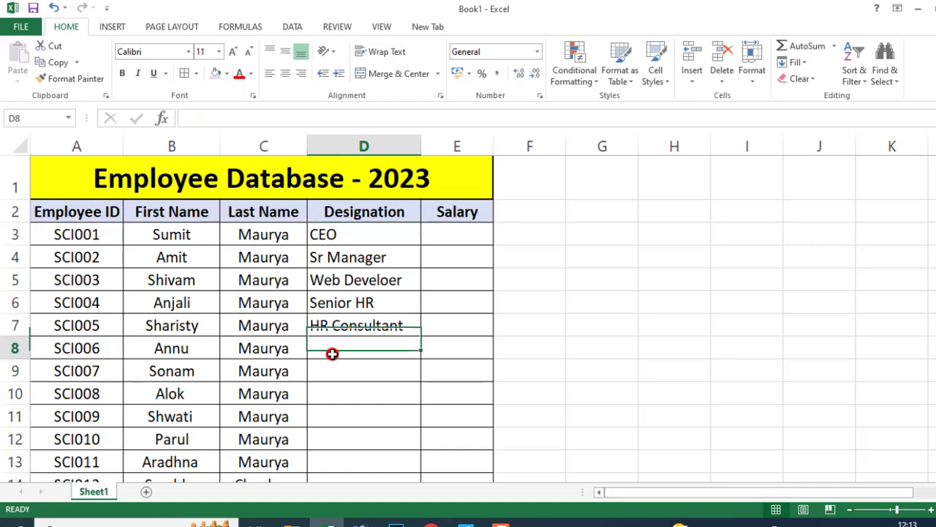
pyautogui.click(340, 232)
pyautogui.moveTo(341, 233); pyautogui.dragTo(352, 431)
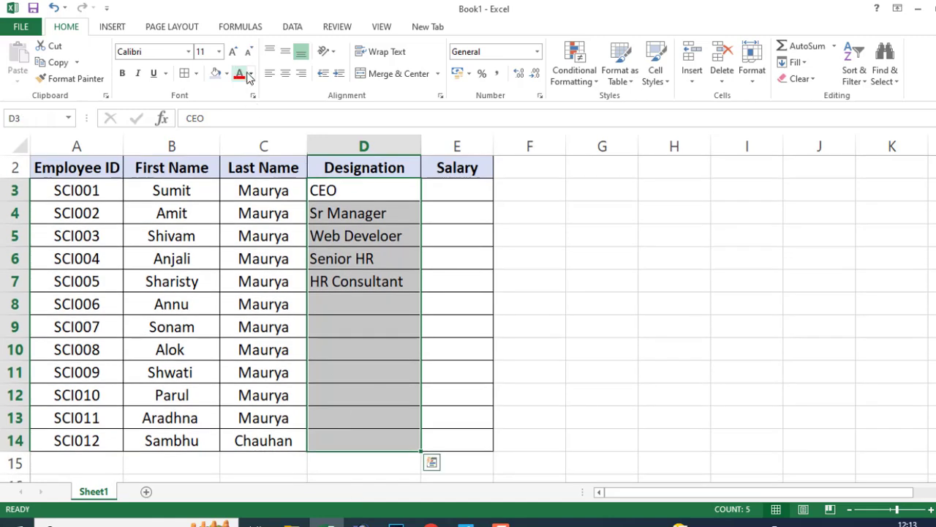
pyautogui.click(285, 73)
pyautogui.scroll(1, 374, 253)
pyautogui.click(381, 258)
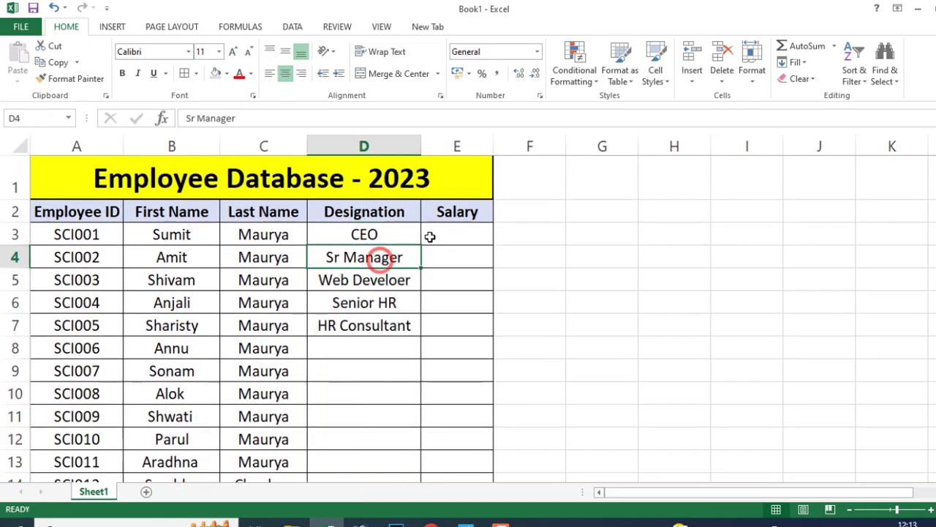
pyautogui.click(433, 235)
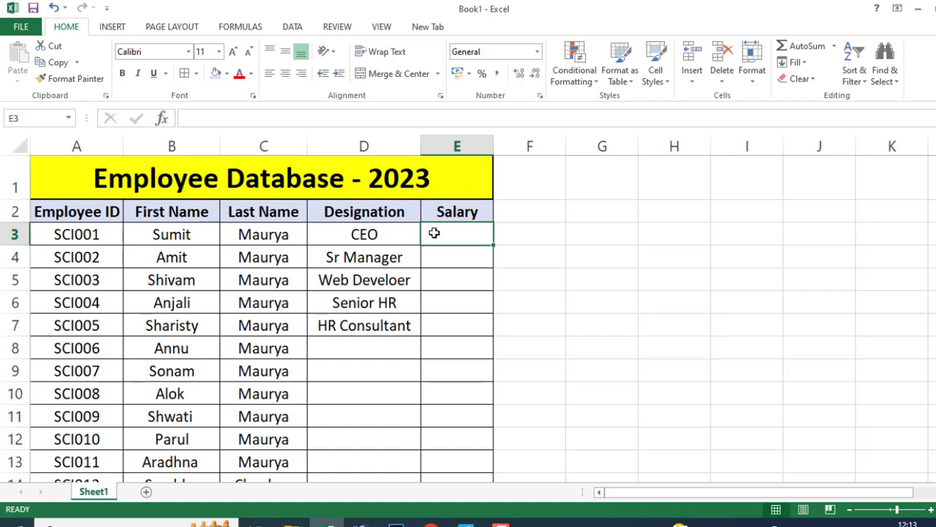
# - Widen column E and enter a salary of 20000 in E3
pyautogui.moveTo(487, 148); pyautogui.dragTo(527, 148)
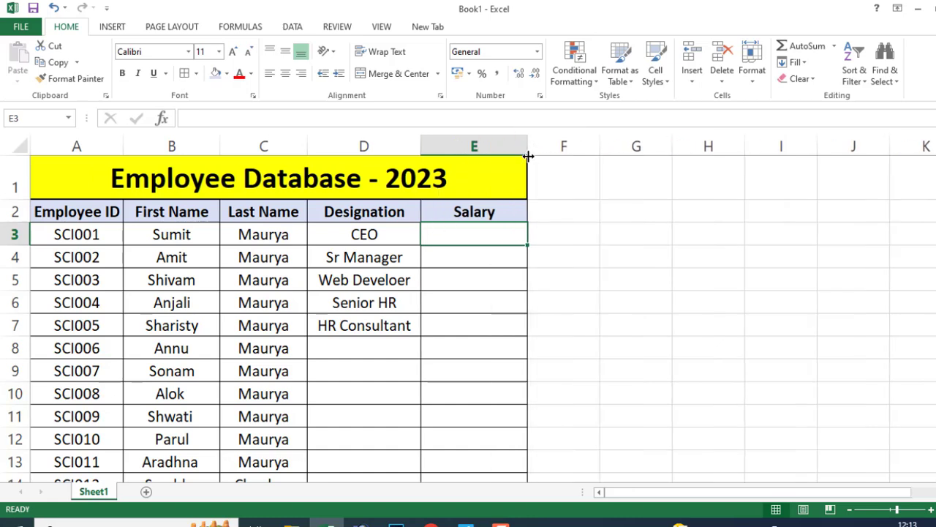
pyautogui.click(471, 235)
pyautogui.write('20')
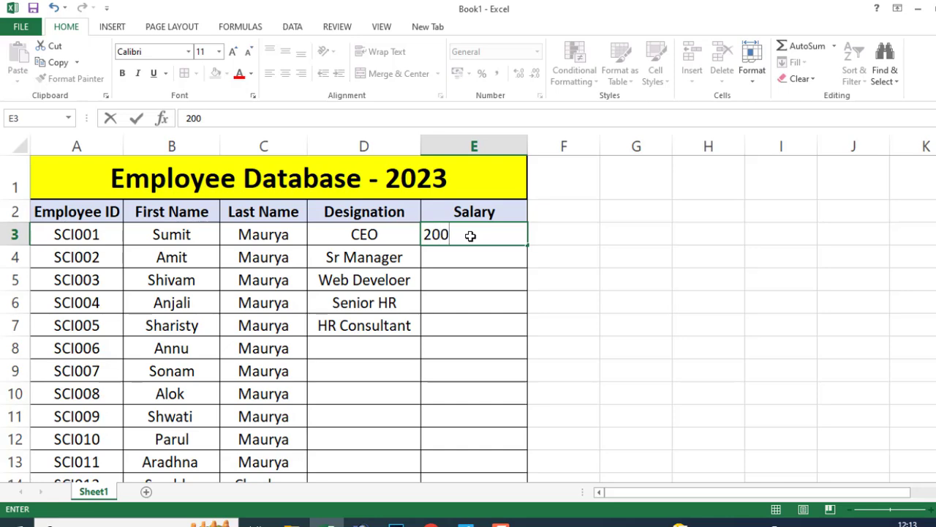
pyautogui.write('00')
pyautogui.click(483, 274)
pyautogui.click(472, 234)
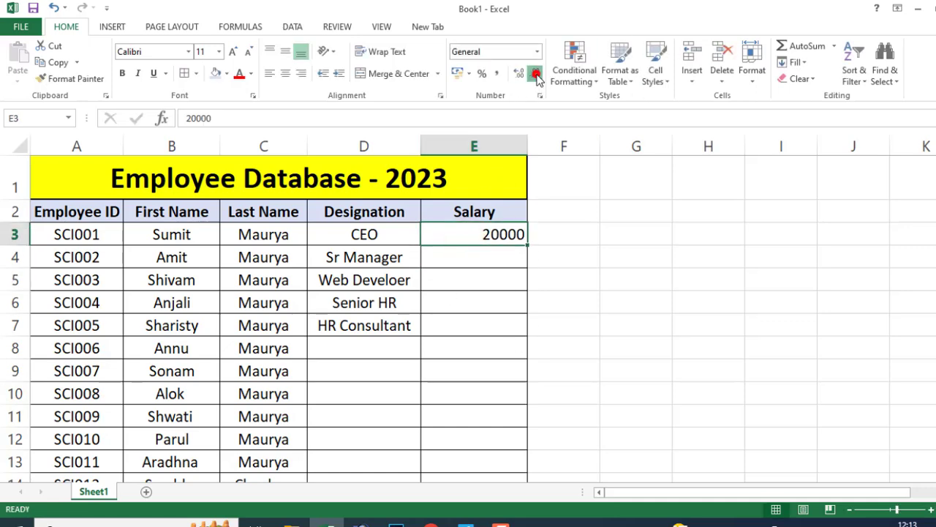
pyautogui.click(495, 236)
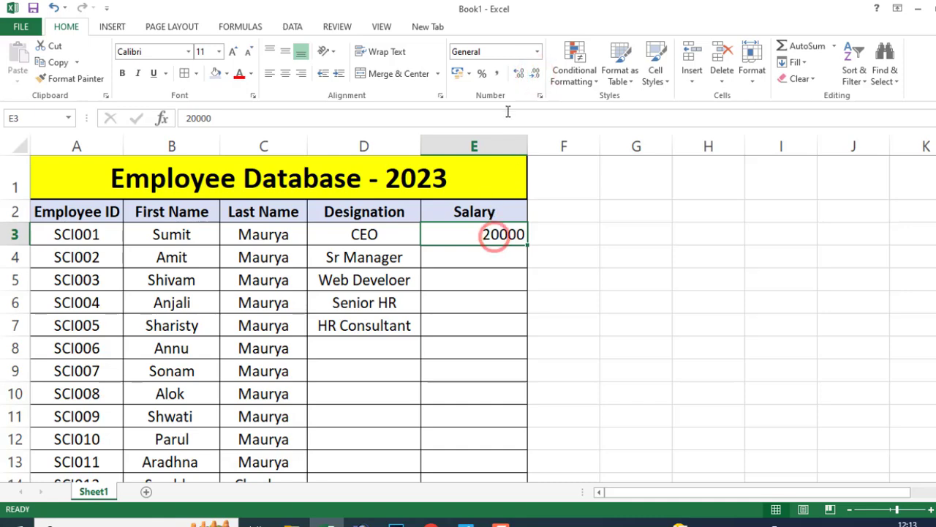
pyautogui.click(537, 53)
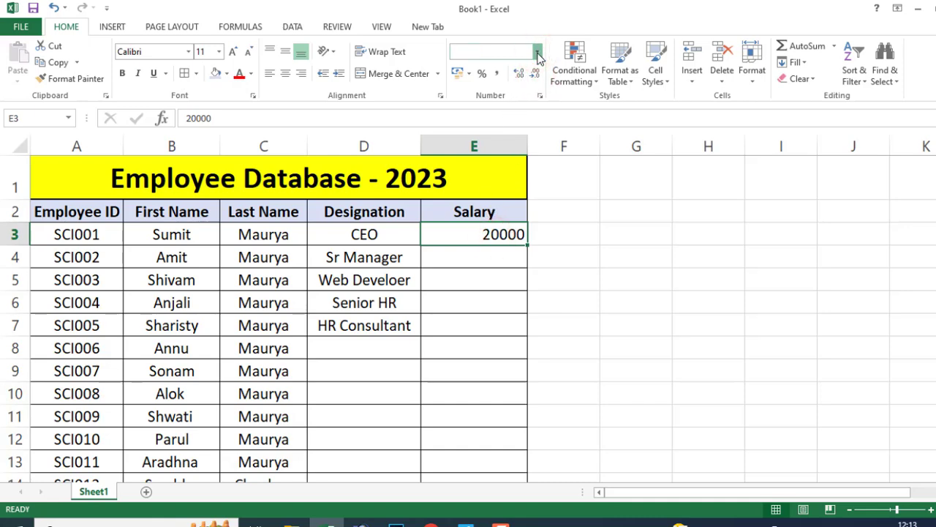
# - Apply the Accounting number format to E3 so it shows ₹ 20,000.00
pyautogui.click(502, 235)
pyautogui.click(538, 53)
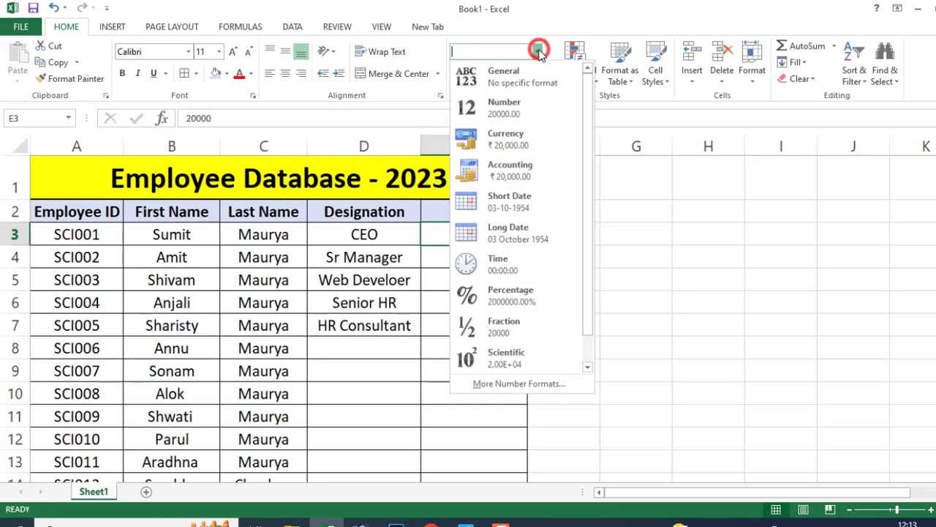
pyautogui.click(513, 179)
pyautogui.click(487, 270)
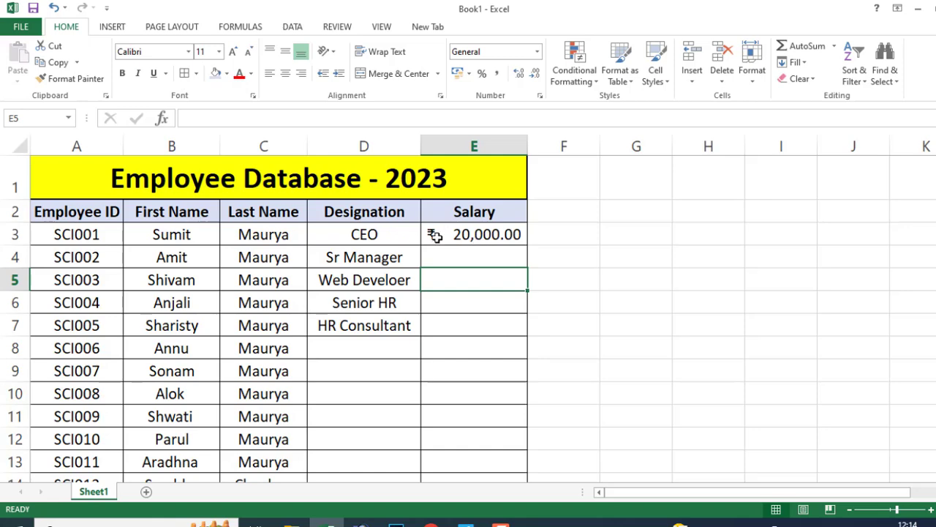
pyautogui.click(538, 53)
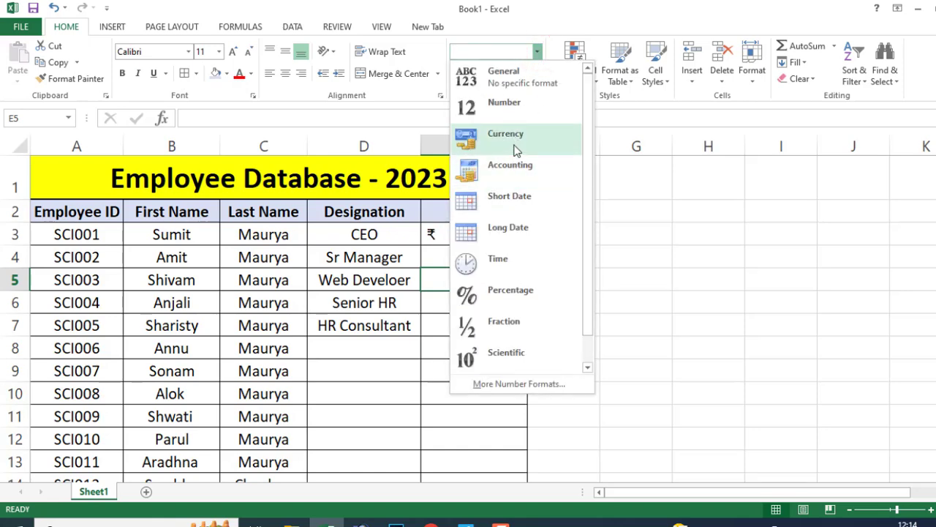
pyautogui.click(431, 250)
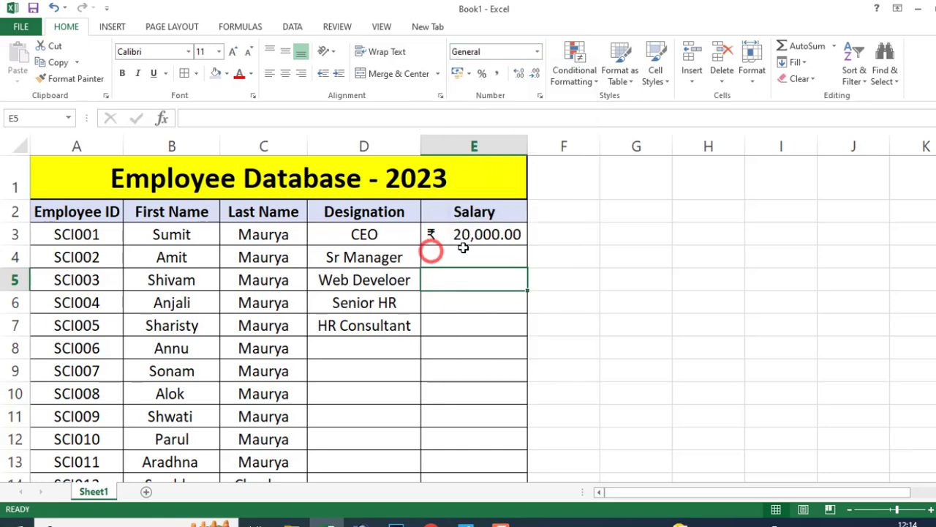
pyautogui.click(472, 236)
pyautogui.click(466, 253)
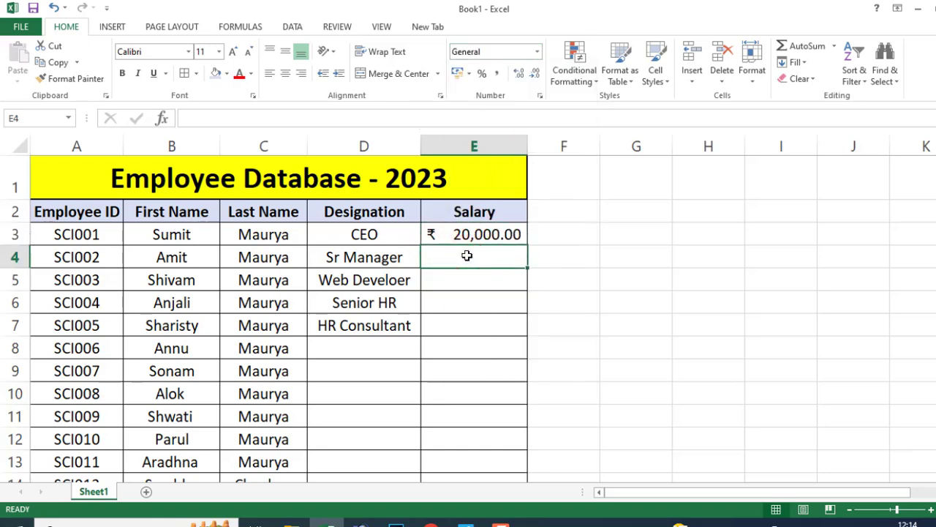
pyautogui.click(477, 235)
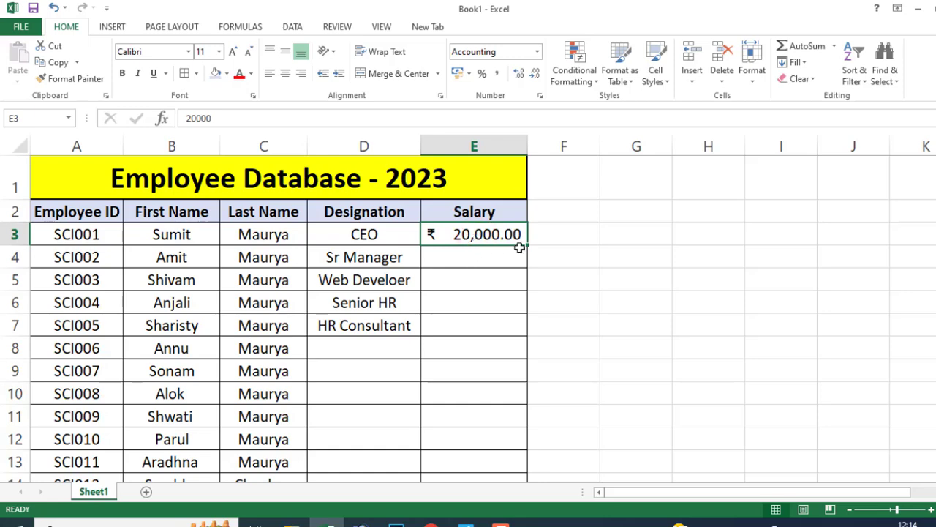
# - Fill the ₹ 20,000.00 salary down to E14 and change E4 to 5,000
pyautogui.moveTo(528, 246); pyautogui.dragTo(519, 443)
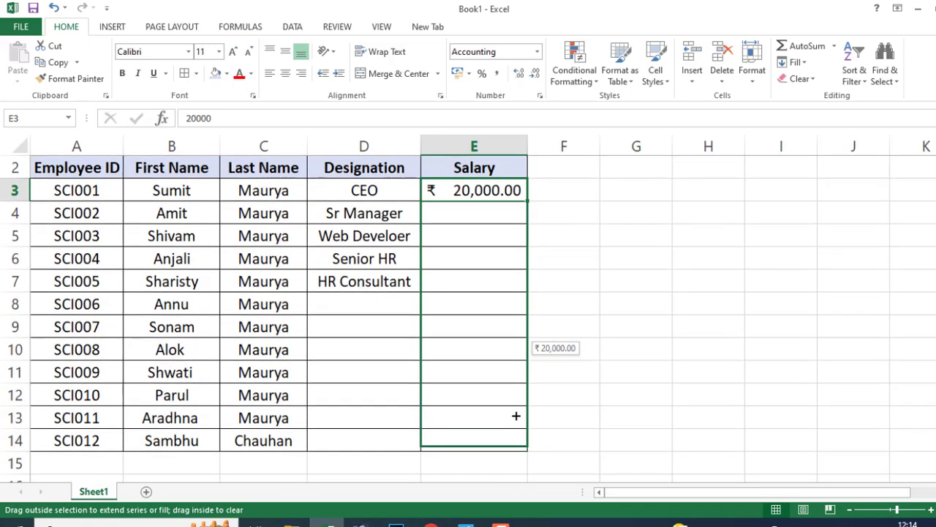
pyautogui.click(483, 213)
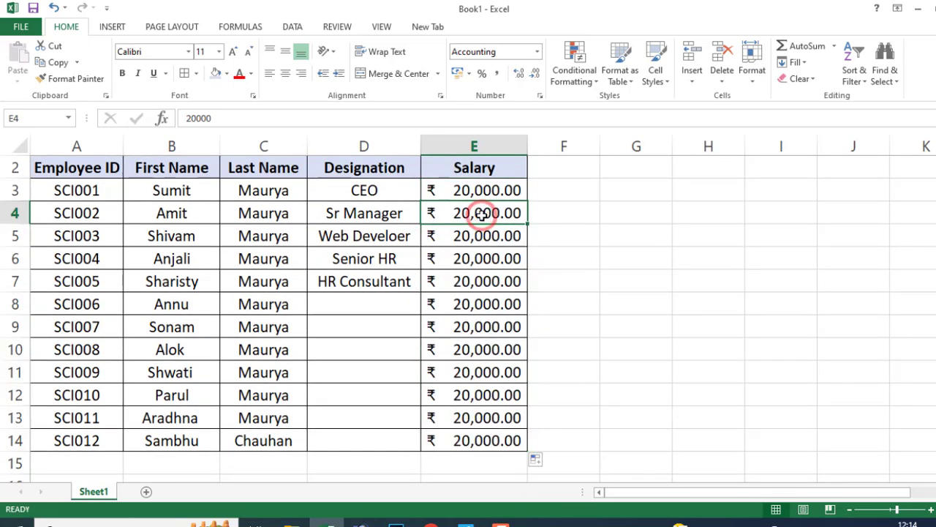
pyautogui.write('5,00')
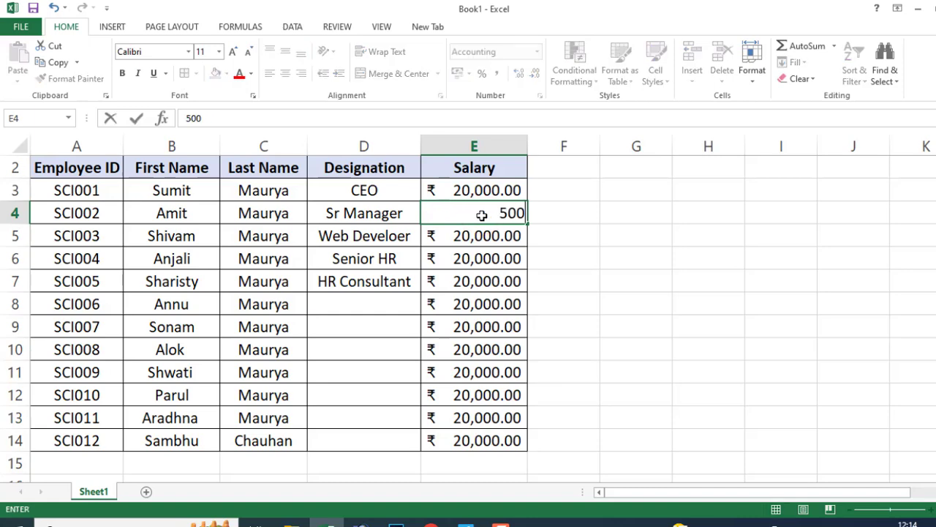
pyautogui.write('0')
pyautogui.press('Return')
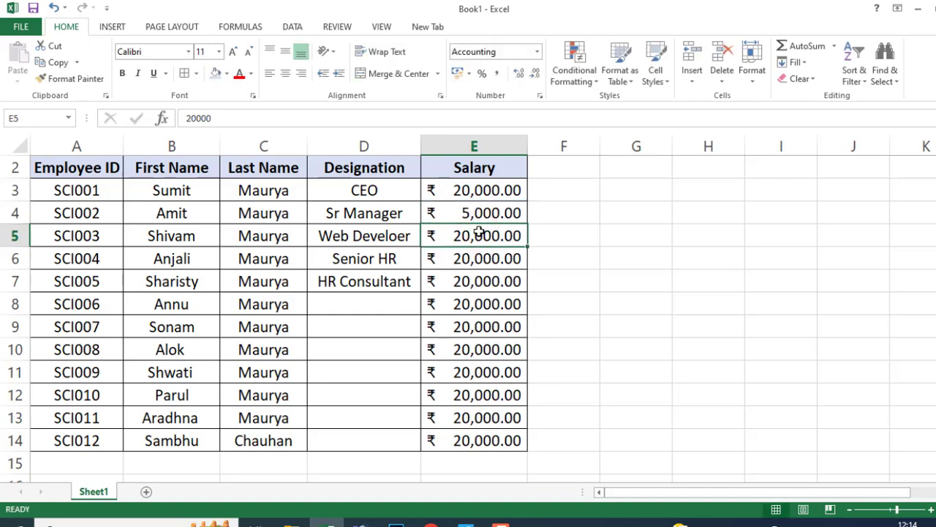
# - Set the salaries in E5, E6 and E7 to 3,000, 2,000 and 100
pyautogui.write('3,000')
pyautogui.press('Return')
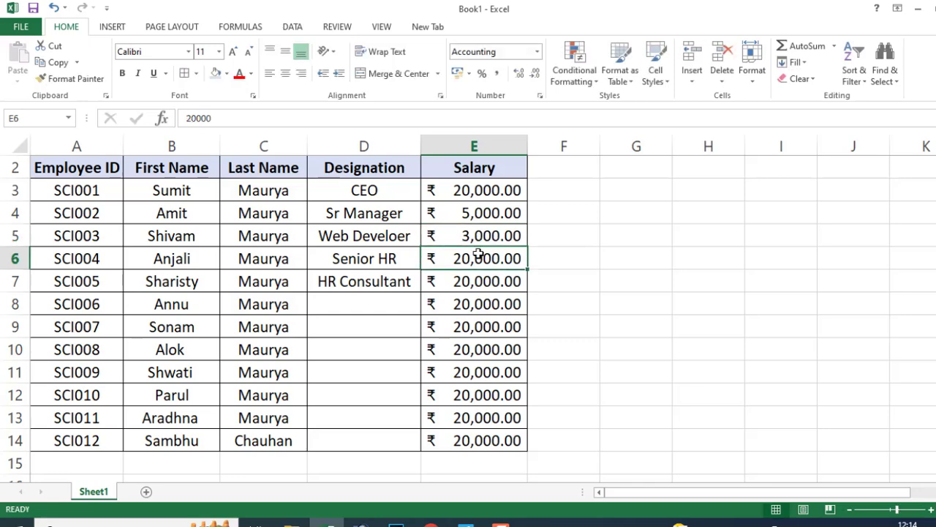
pyautogui.write('2000')
pyautogui.press('Return')
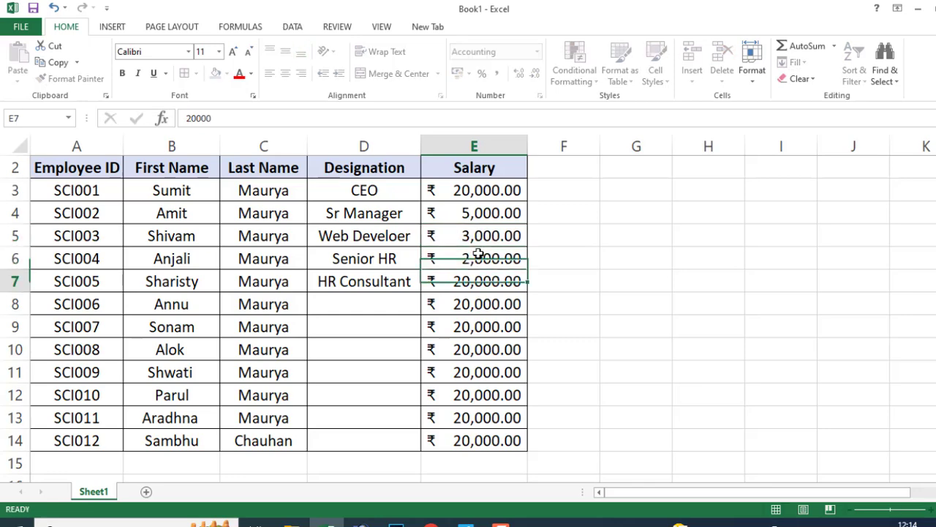
pyautogui.doubleClick(486, 287)
pyautogui.write('100')
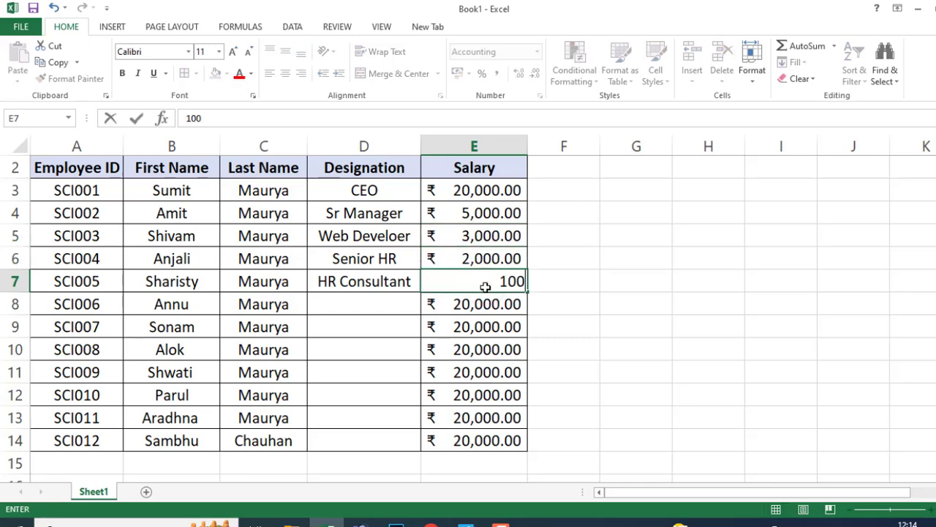
pyautogui.press('Return')
pyautogui.click(488, 318)
pyautogui.scroll(1, 366, 251)
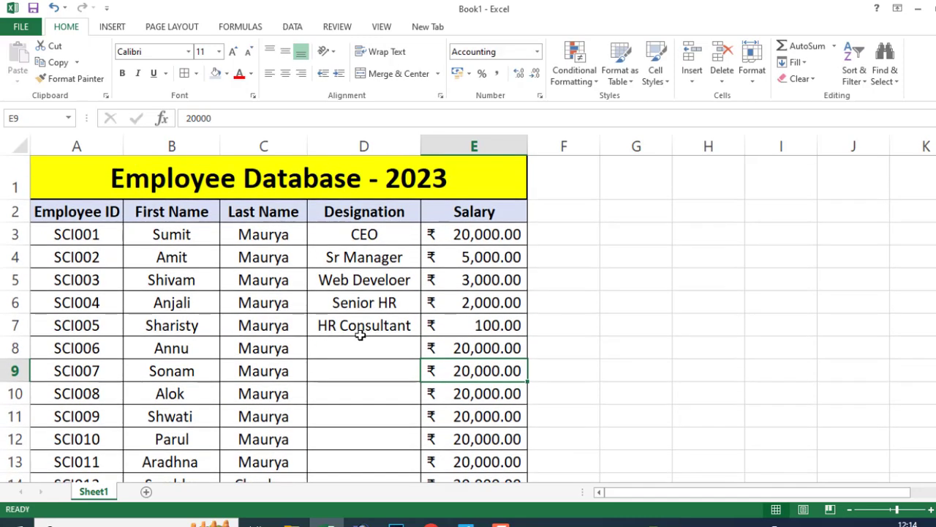
pyautogui.scroll(-1, 341, 273)
pyautogui.scroll(1, 341, 275)
pyautogui.scroll(-2, 458, 234)
pyautogui.scroll(2, 460, 353)
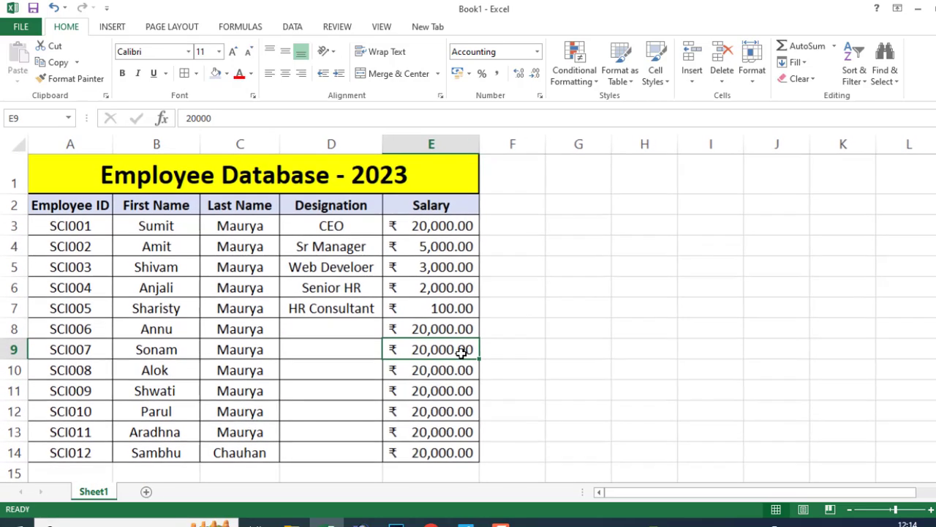
# - Type the label Total into cell D15
pyautogui.click(423, 477)
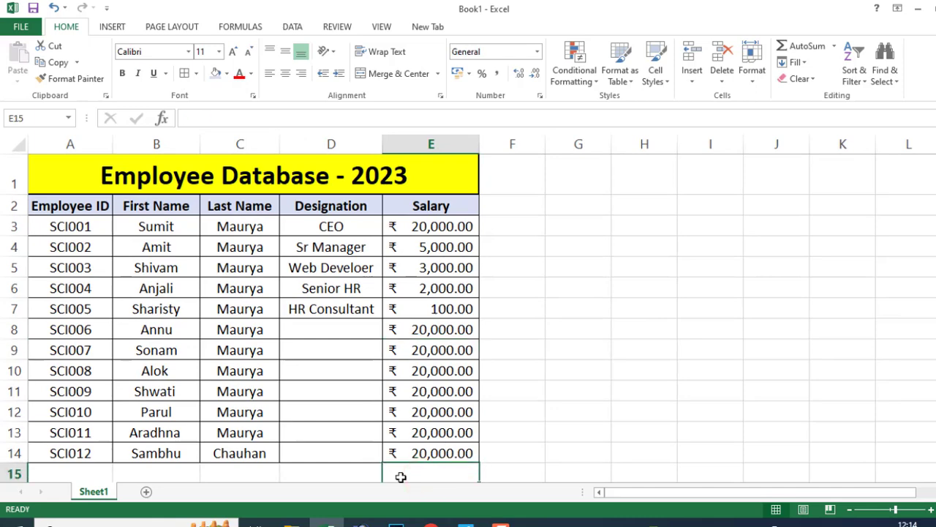
pyautogui.click(351, 472)
pyautogui.write('To')
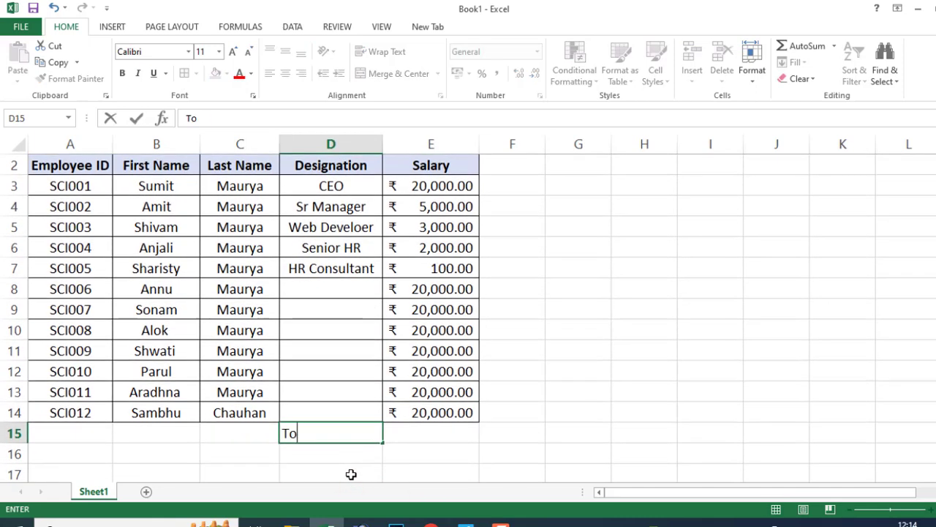
pyautogui.write('tal')
pyautogui.click(338, 438)
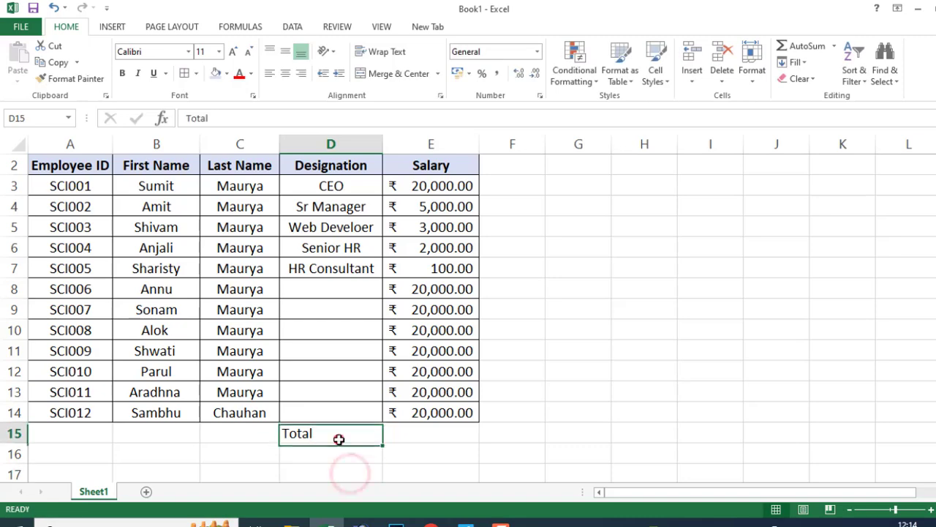
# - Give D15 a thick box border, centred bold text and a green fill
pyautogui.click(196, 73)
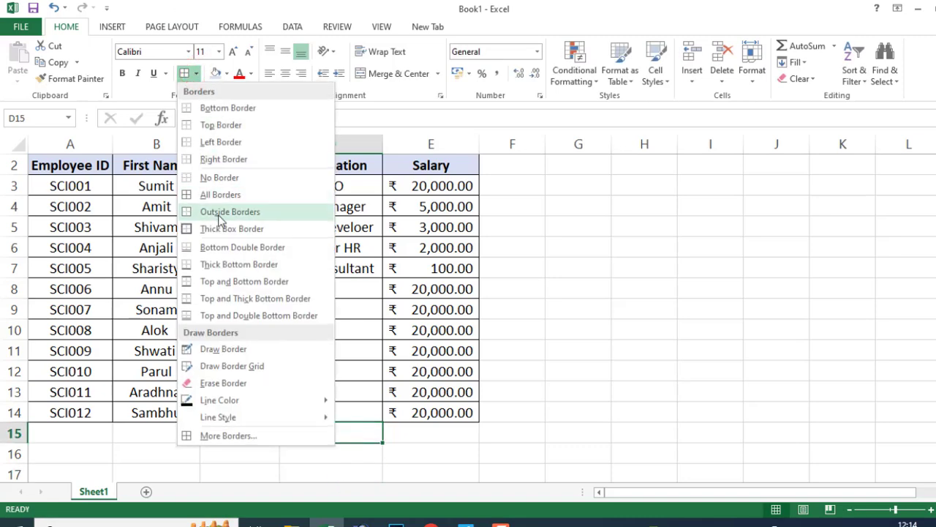
pyautogui.click(193, 234)
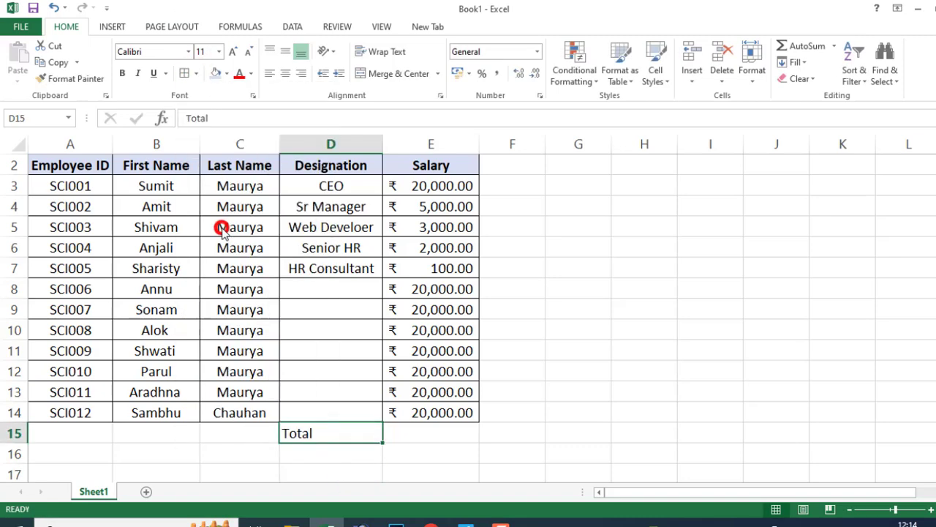
pyautogui.click(285, 73)
pyautogui.click(285, 51)
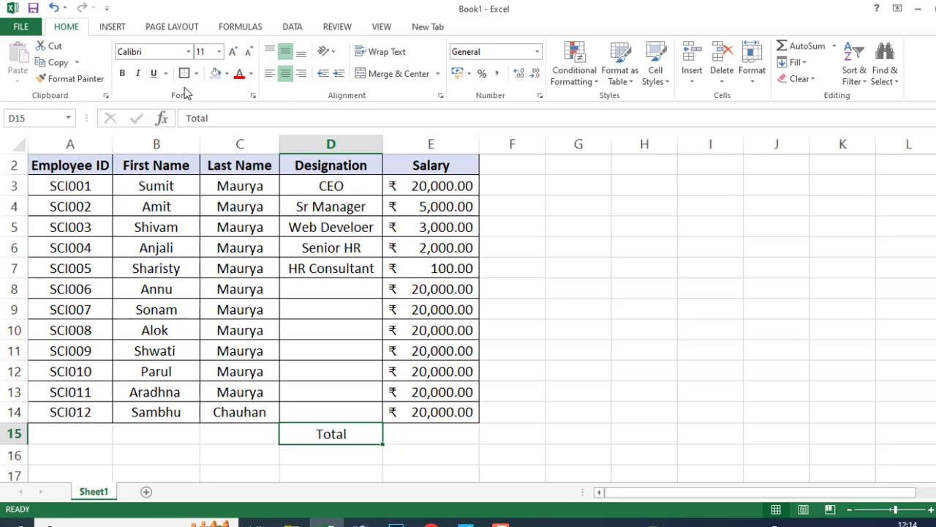
pyautogui.click(122, 73)
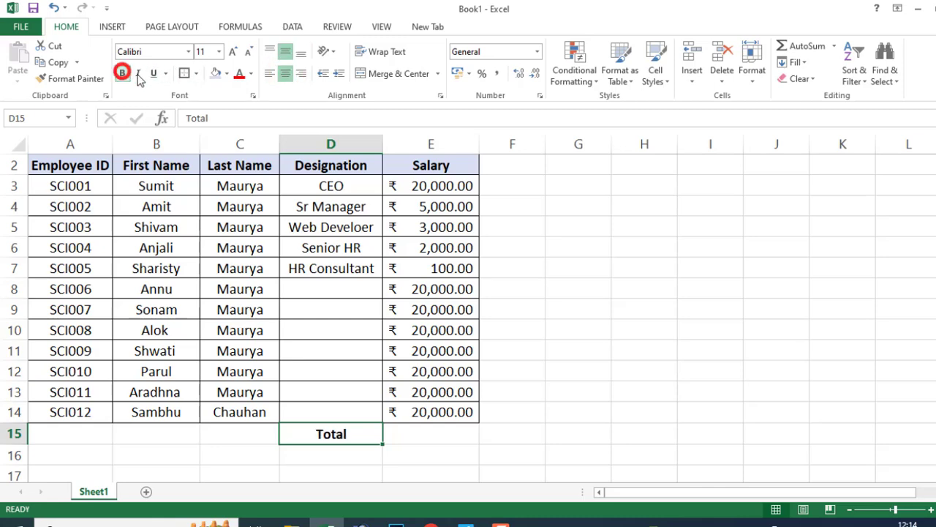
pyautogui.click(251, 76)
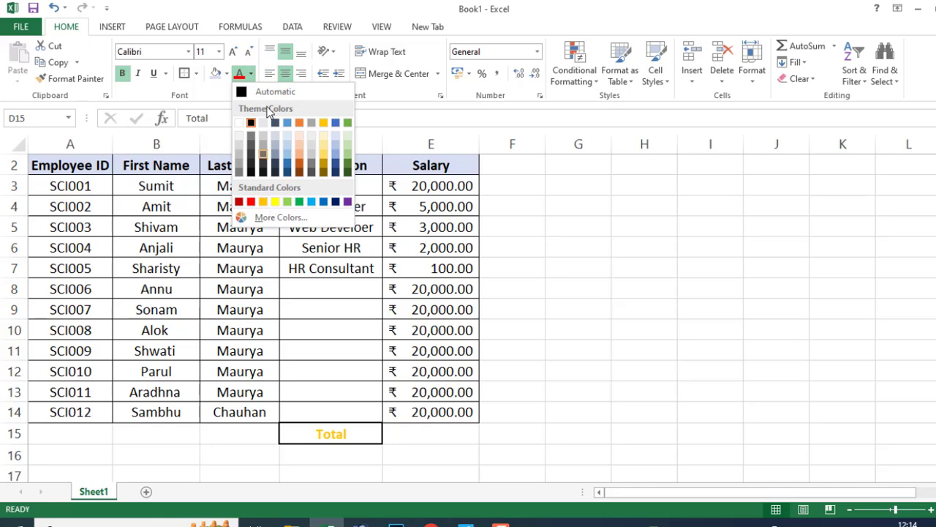
pyautogui.click(227, 74)
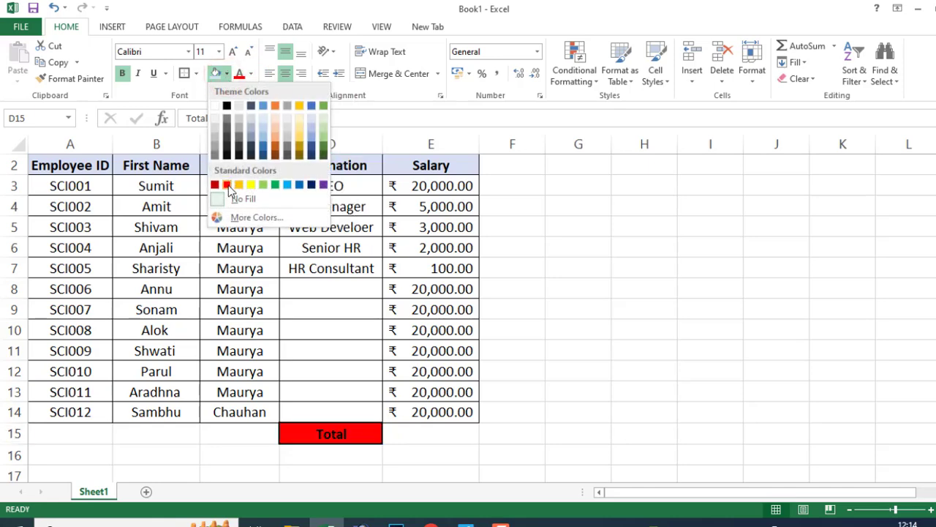
pyautogui.click(276, 185)
pyautogui.click(447, 437)
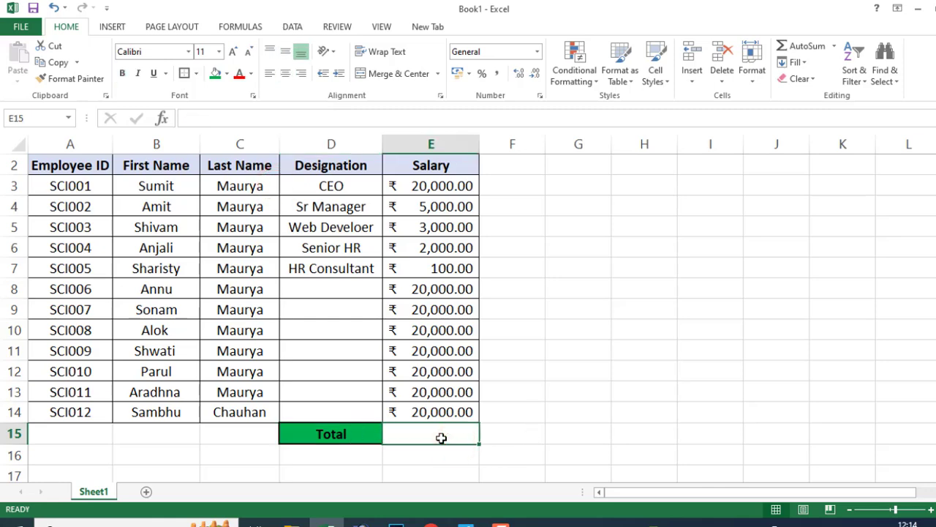
# - Enter =SUM(E3:E13) in E15, giving a total of ₹ 1,50,100.00
pyautogui.write('=')
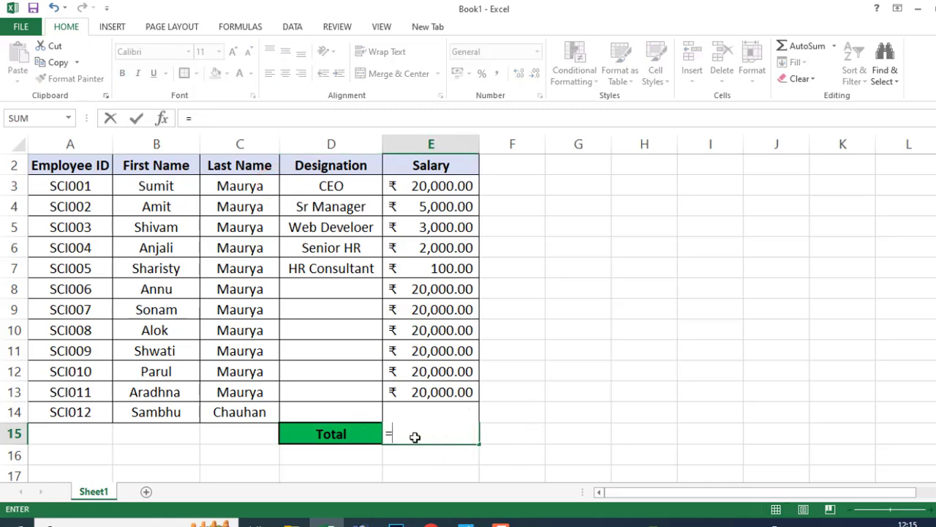
pyautogui.write('sum')
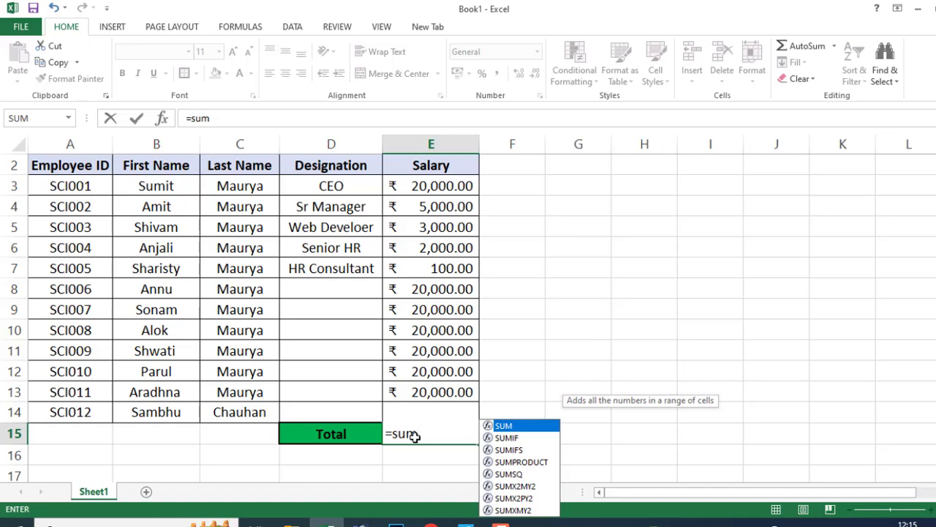
pyautogui.write('(')
pyautogui.moveTo(417, 185); pyautogui.dragTo(405, 384)
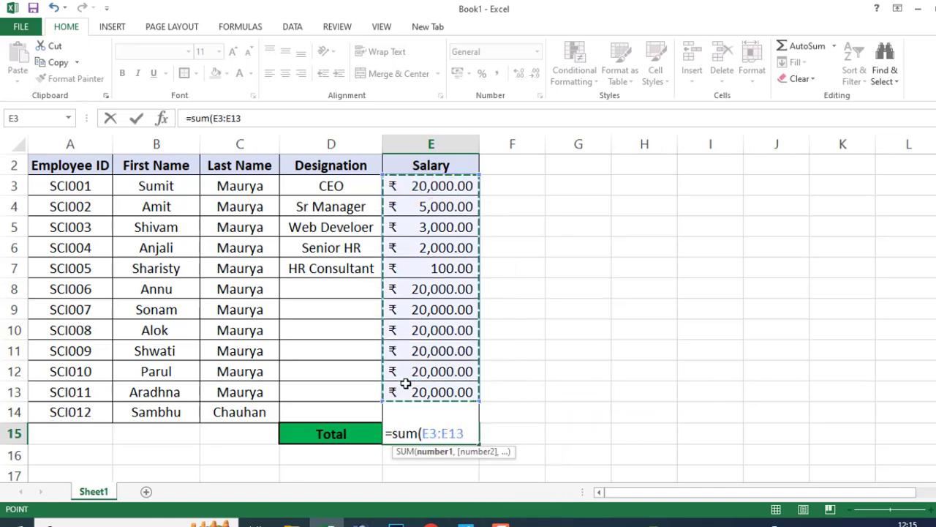
pyautogui.press('Return')
pyautogui.click(435, 432)
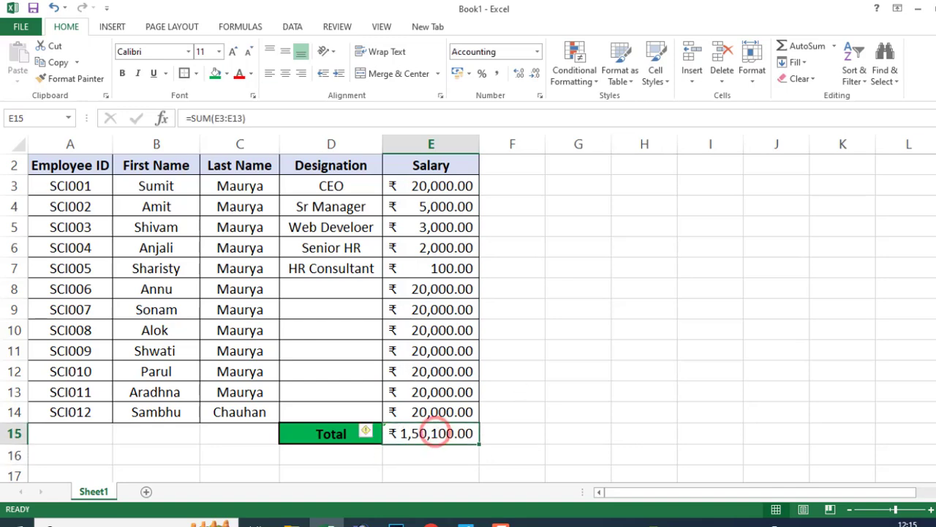
pyautogui.moveTo(437, 182); pyautogui.dragTo(433, 433)
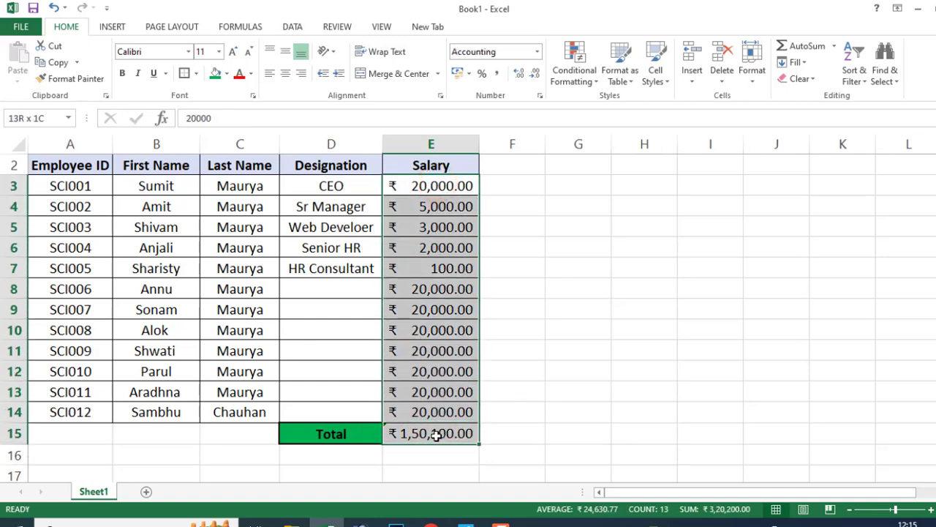
# - Apply a light green Fill Color to E3:E15 and check the E15 total
pyautogui.click(228, 76)
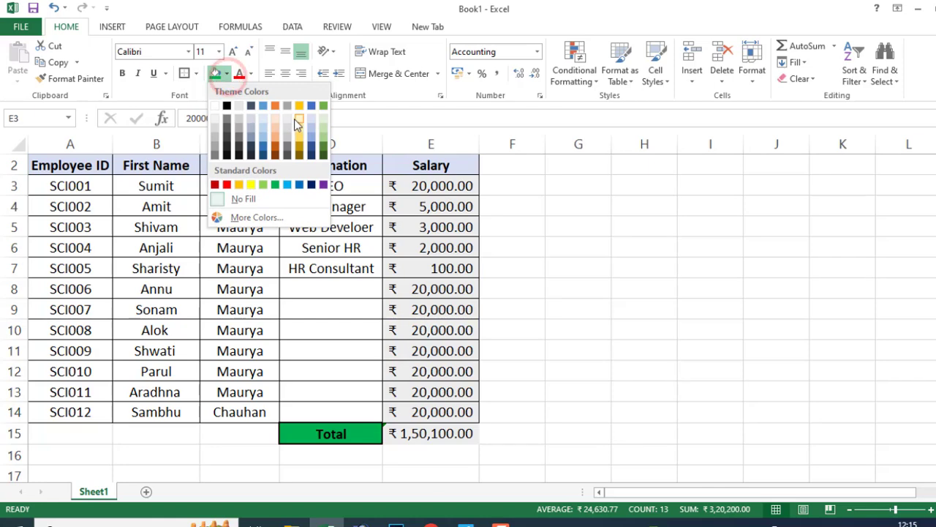
pyautogui.click(321, 126)
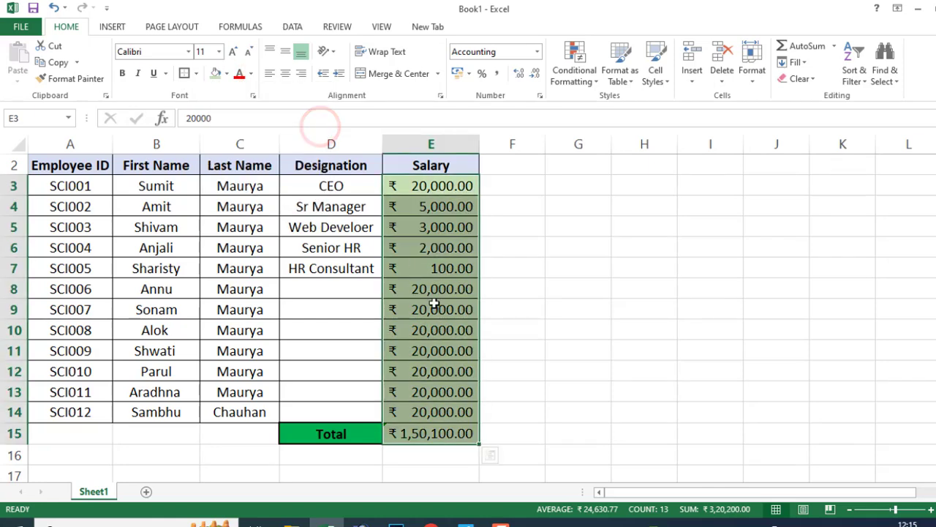
pyautogui.click(436, 330)
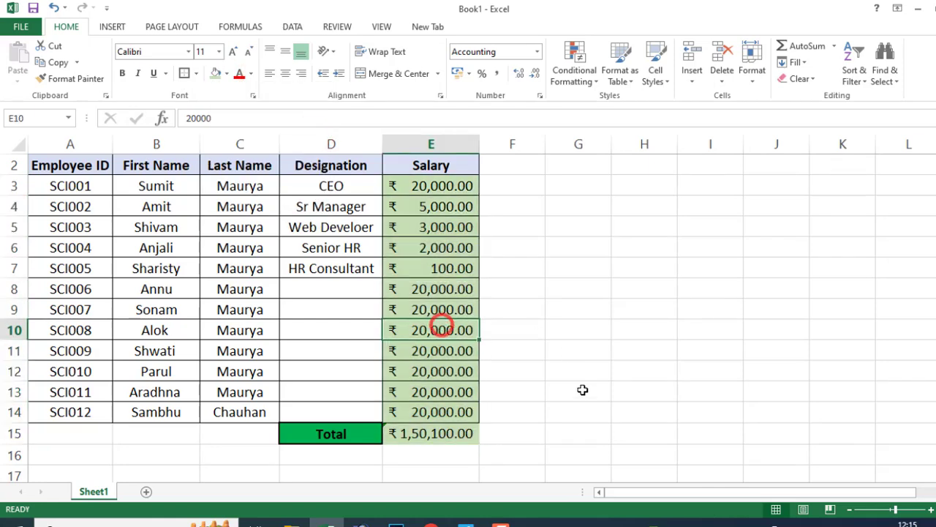
pyautogui.click(443, 433)
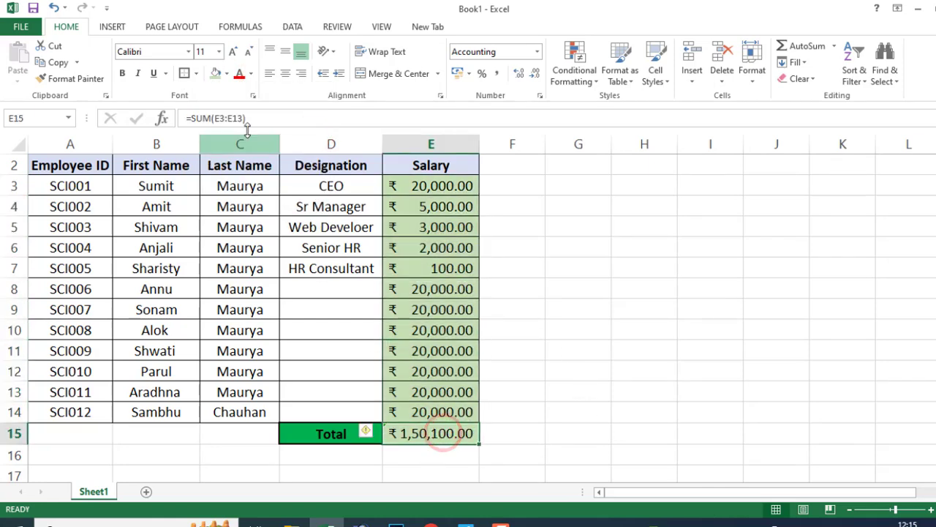
pyautogui.click(534, 365)
pyautogui.scroll(1, 215, 264)
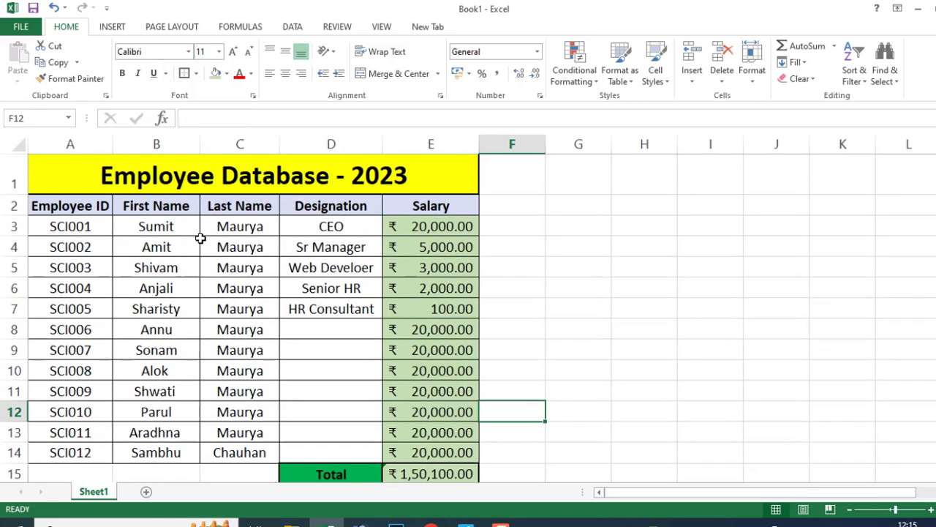
# - Drag column E's border wider so ₹ 1,50,100.00 displays in full
pyautogui.keyDown('ctrl'); pyautogui.scroll(-1, 205, 256); pyautogui.keyUp('ctrl')
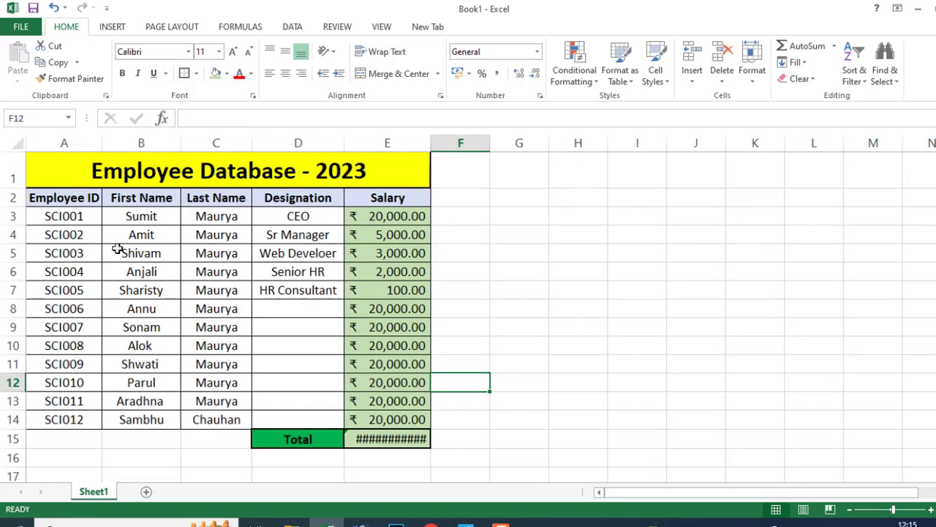
pyautogui.click(509, 328)
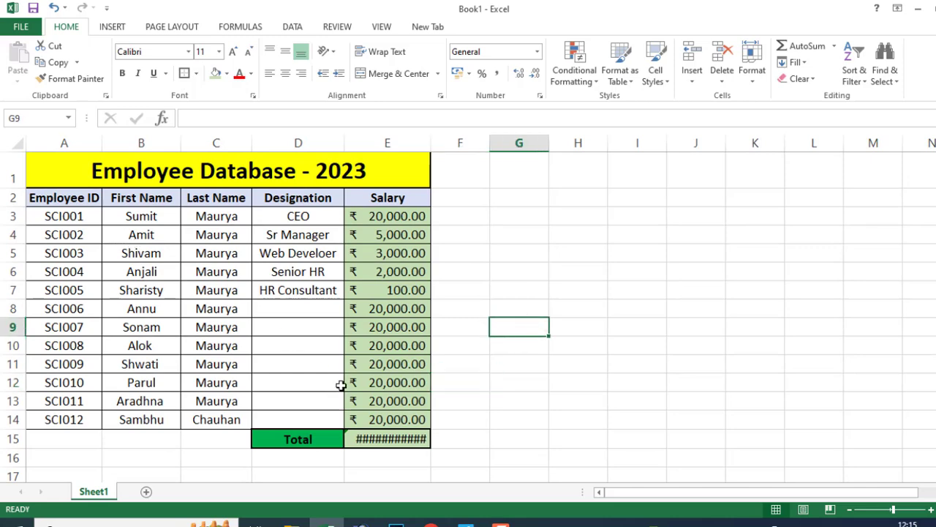
pyautogui.keyDown('ctrl'); pyautogui.scroll(1, 341, 385); pyautogui.keyUp('ctrl')
pyautogui.keyDown('ctrl'); pyautogui.scroll(1, 335, 362); pyautogui.keyUp('ctrl')
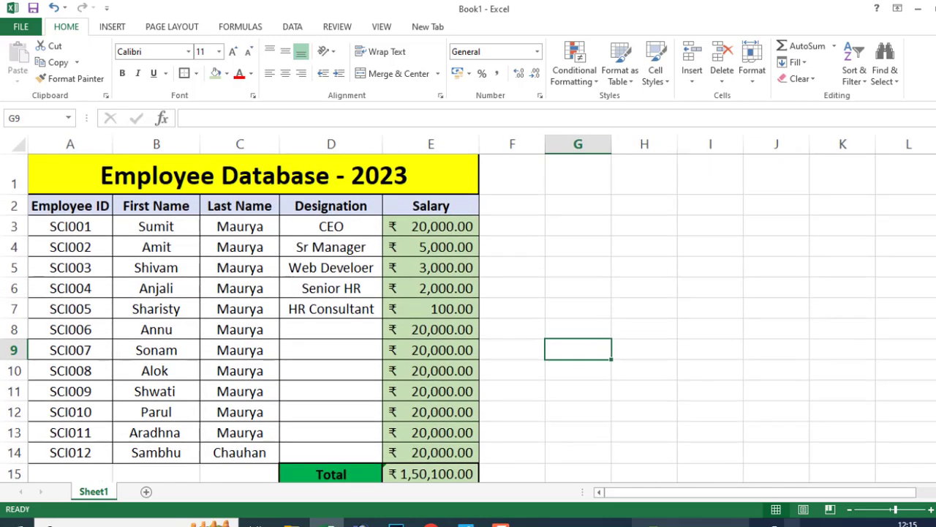
pyautogui.moveTo(479, 143); pyautogui.dragTo(489, 142)
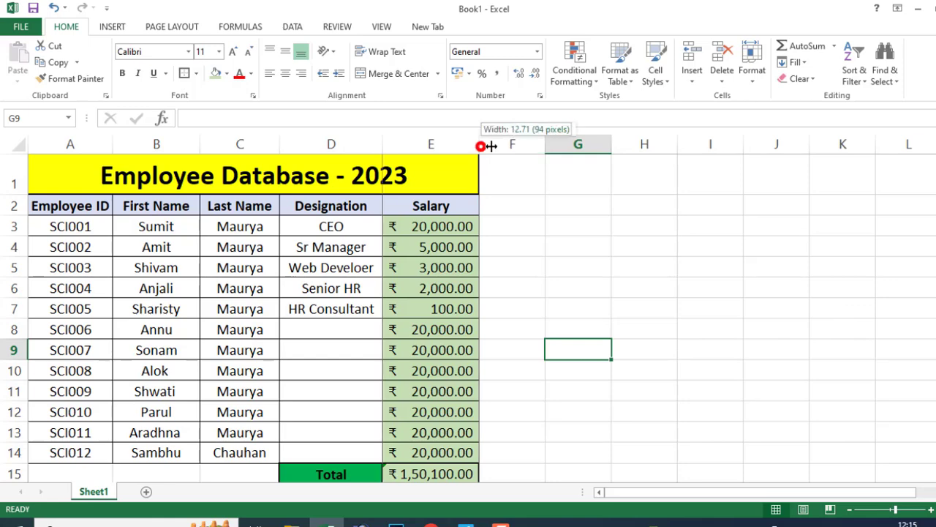
pyautogui.keyDown('ctrl'); pyautogui.scroll(-1, 434, 232); pyautogui.keyUp('ctrl')
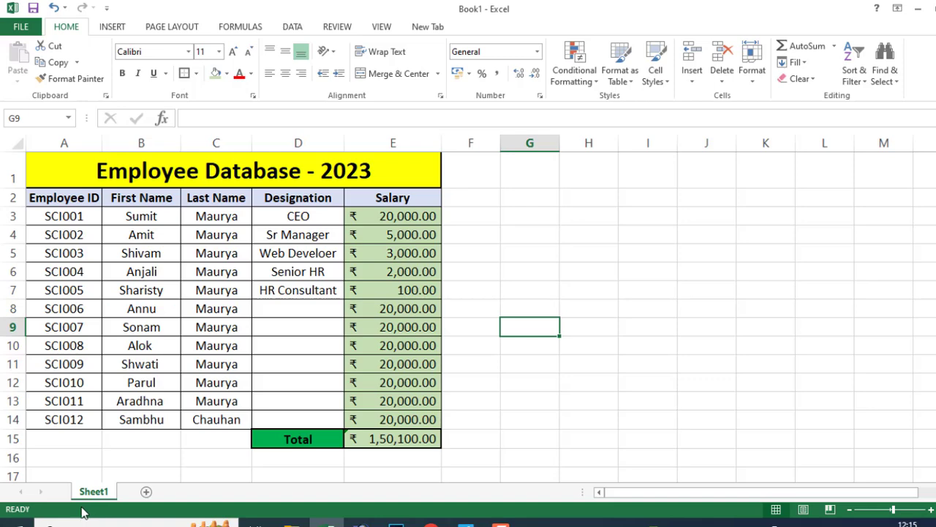
pyautogui.hotkey('alt', 'Tab')
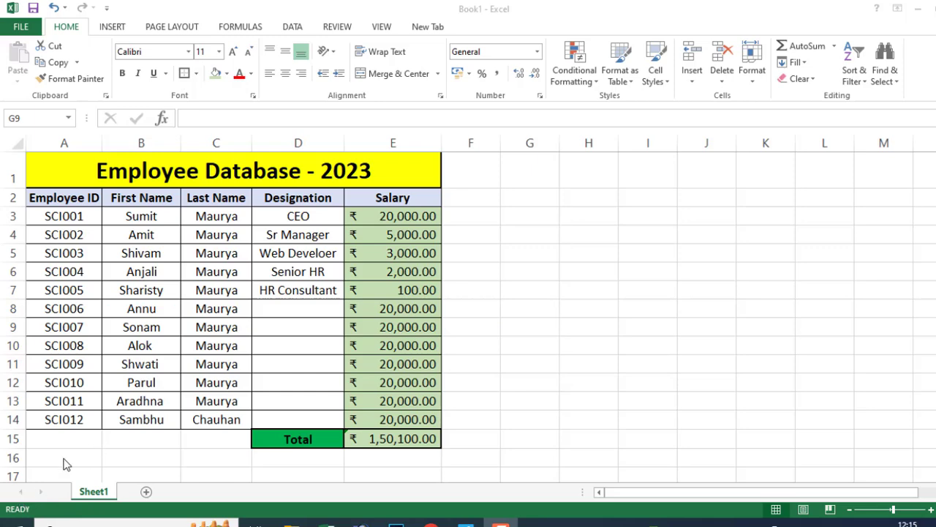
pyautogui.click(138, 346)
pyautogui.click(139, 249)
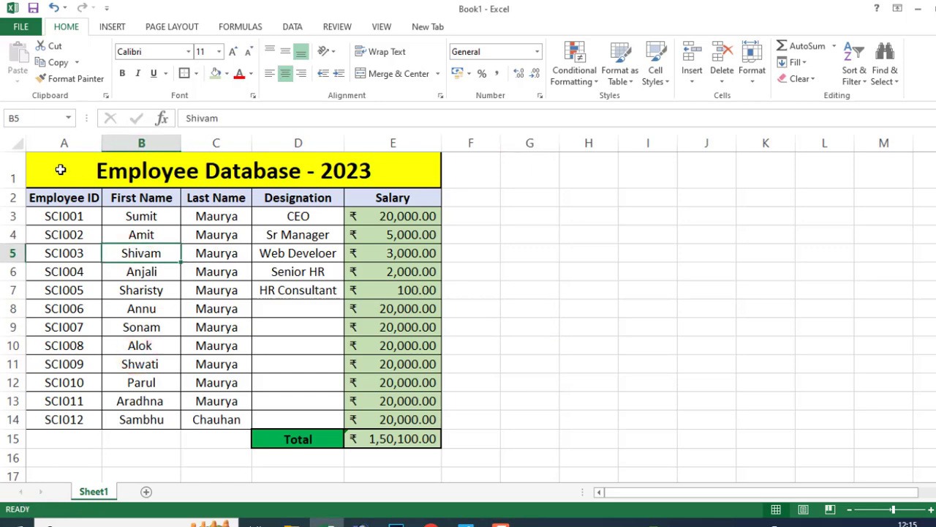
pyautogui.moveTo(44, 170); pyautogui.dragTo(335, 438)
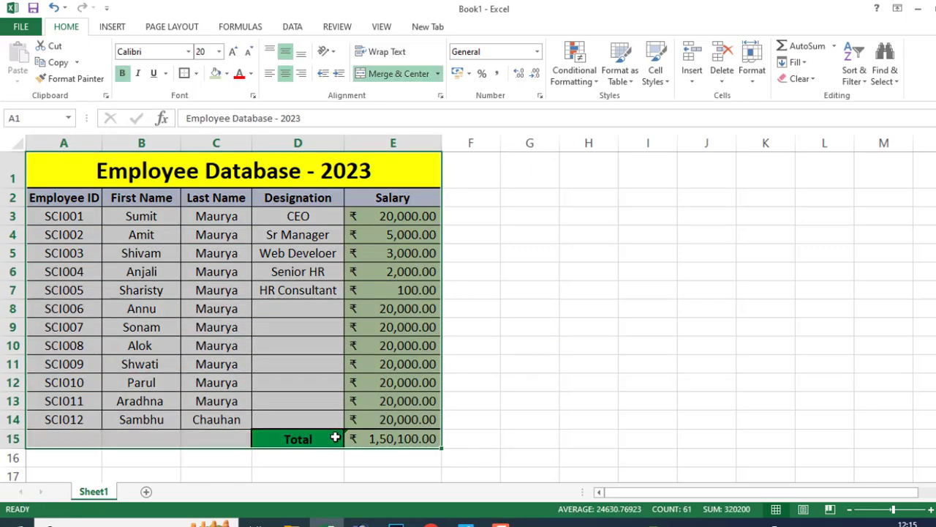
pyautogui.hotkey('ctrl', 'p')
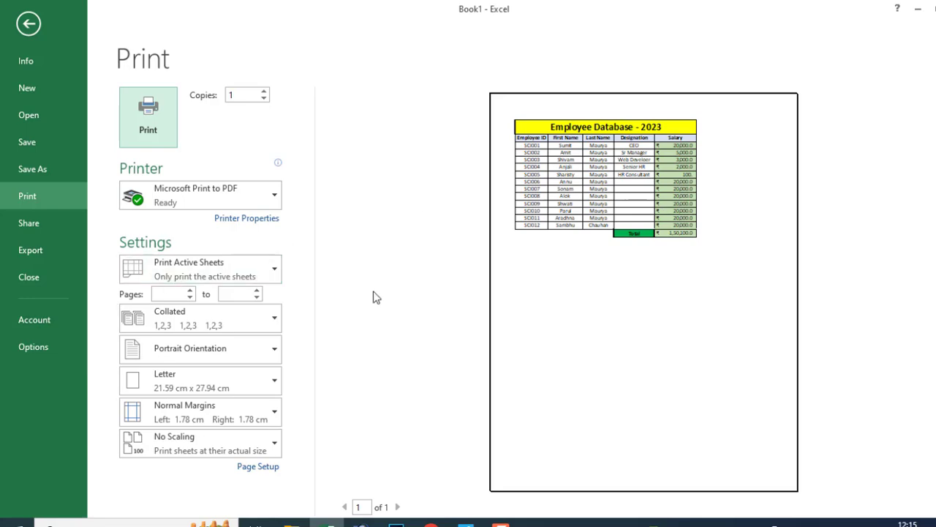
pyautogui.press('Escape')
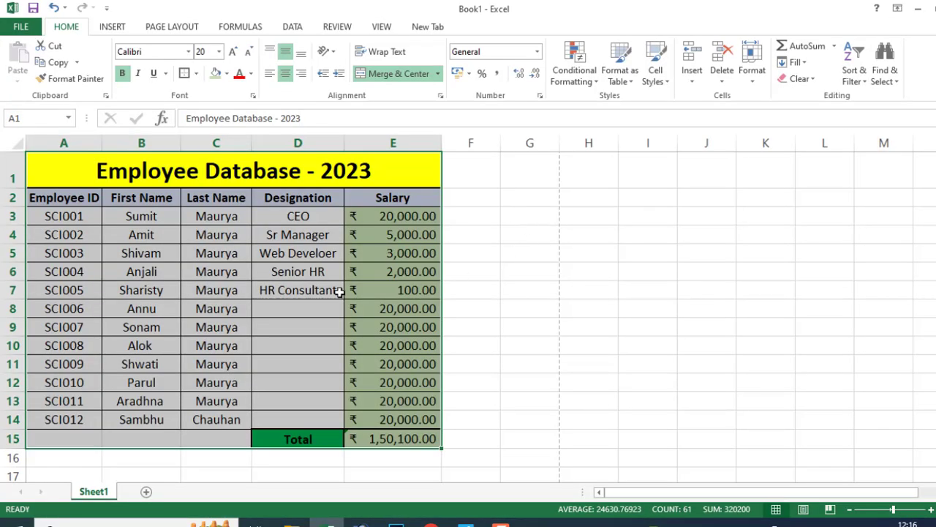
pyautogui.click(338, 289)
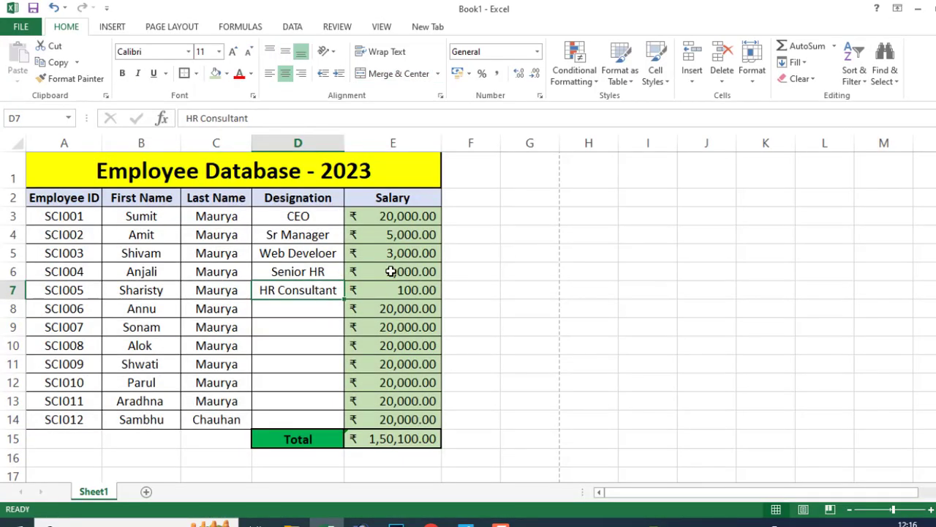